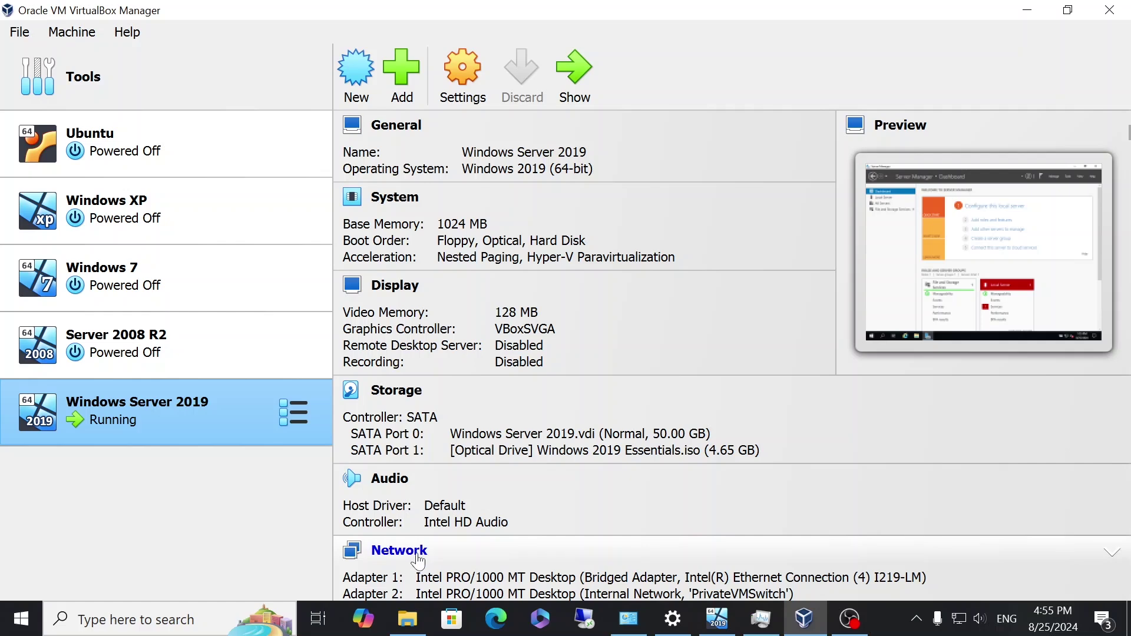
Check the VM's network adapters: Adapter 1 Bridged, Adapter 2 on internal network PrivateVMSwitch
left_click(418, 555)
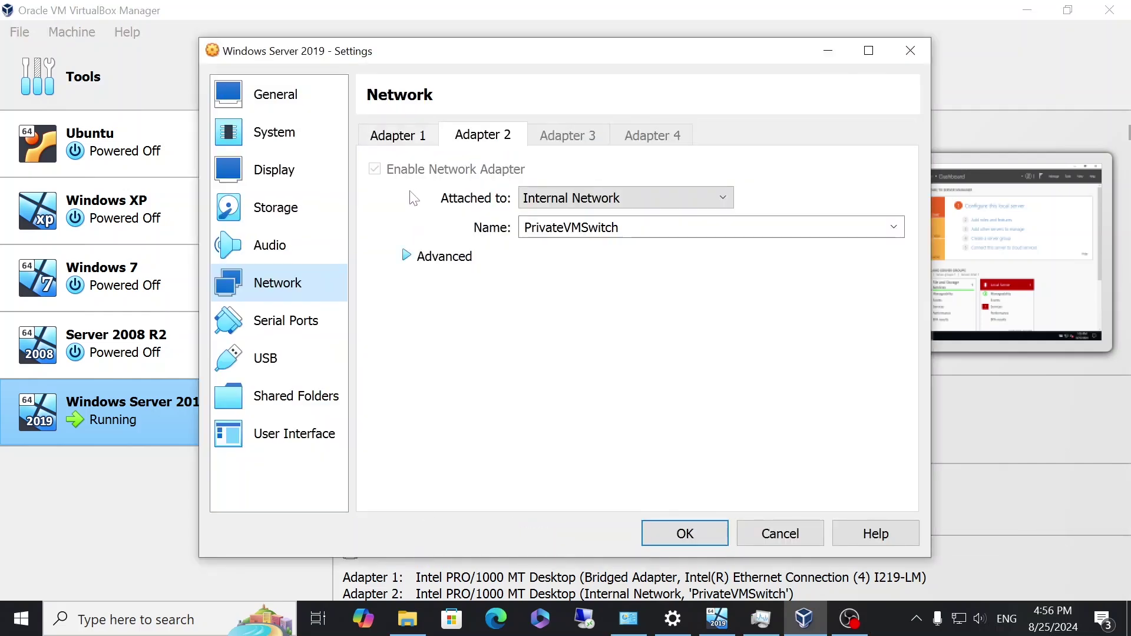
left_click(411, 140)
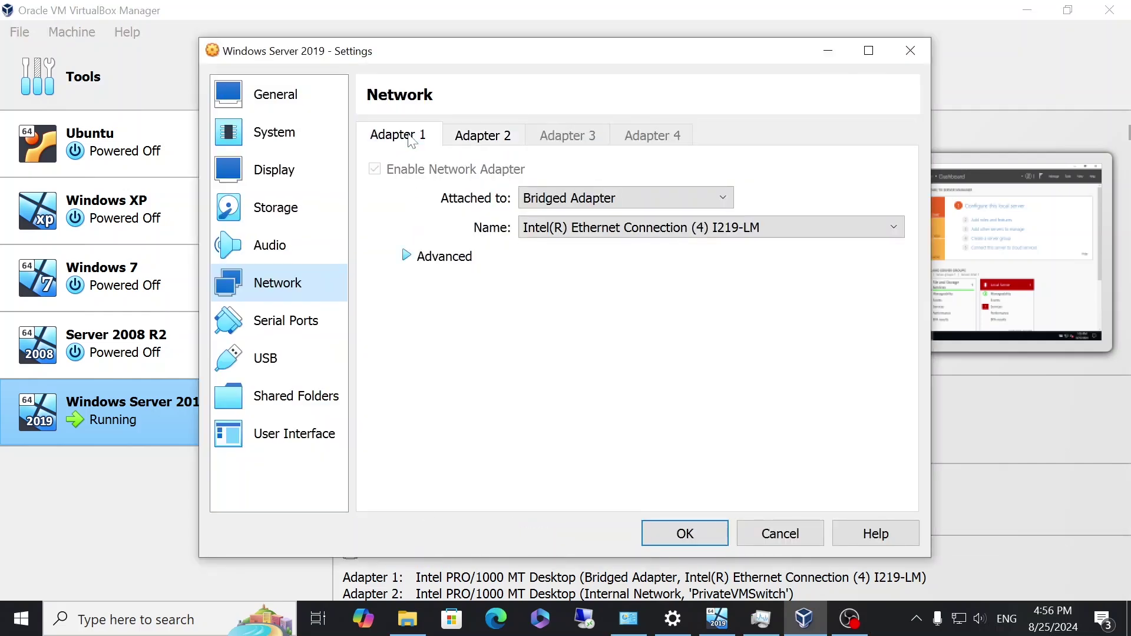
left_click(503, 138)
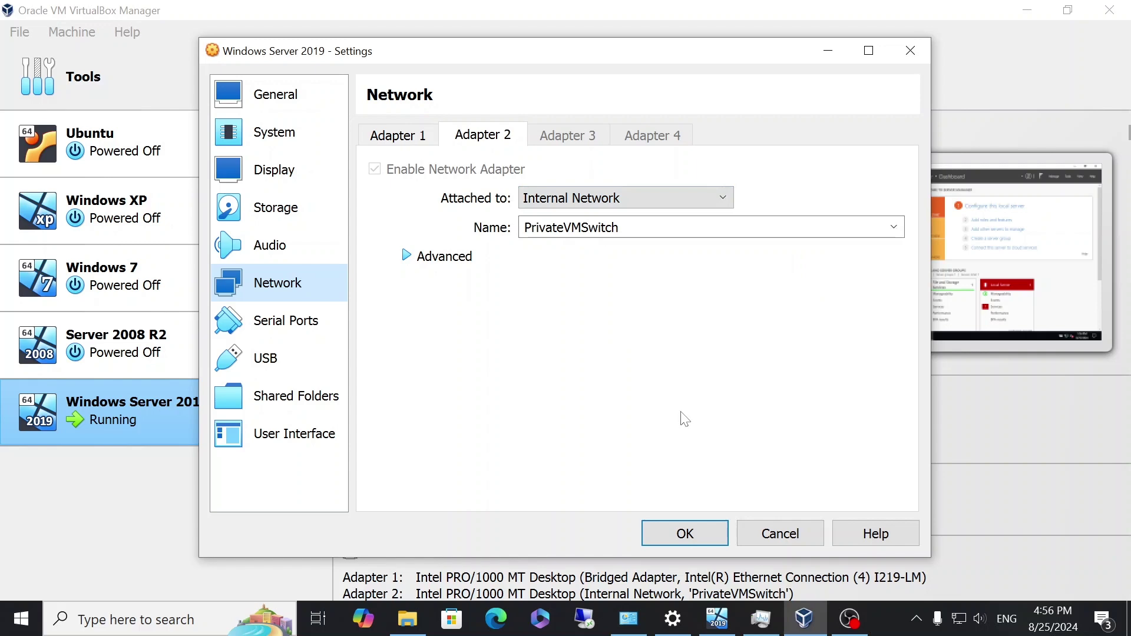
Close the VM settings and bring up Network Connections from Server Manager's Local Server page
left_click(912, 52)
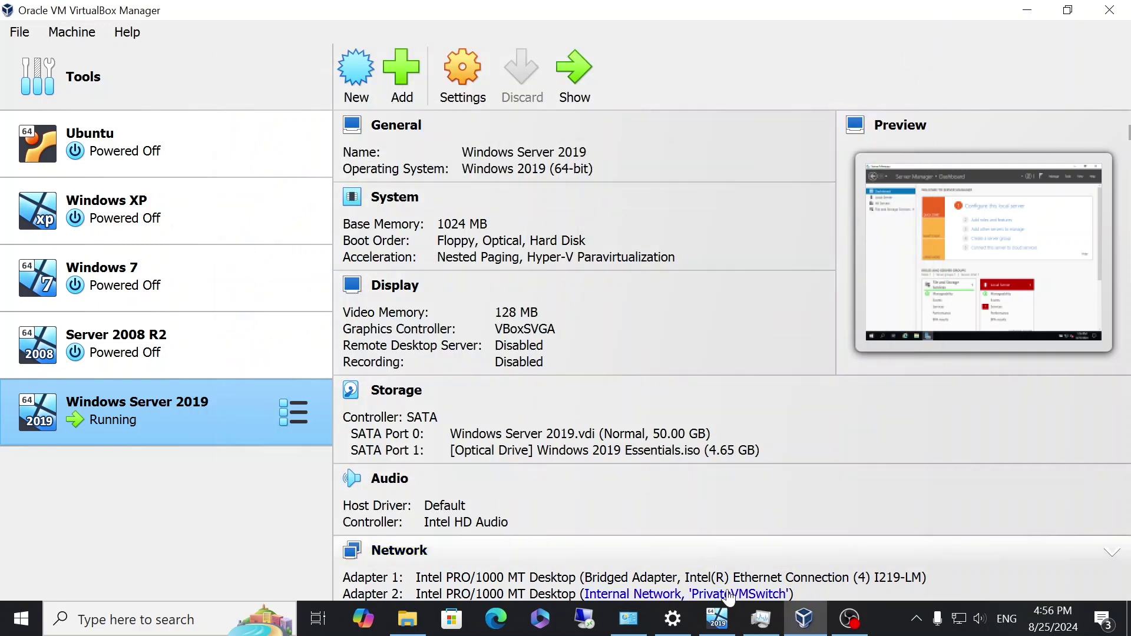
left_click(723, 618)
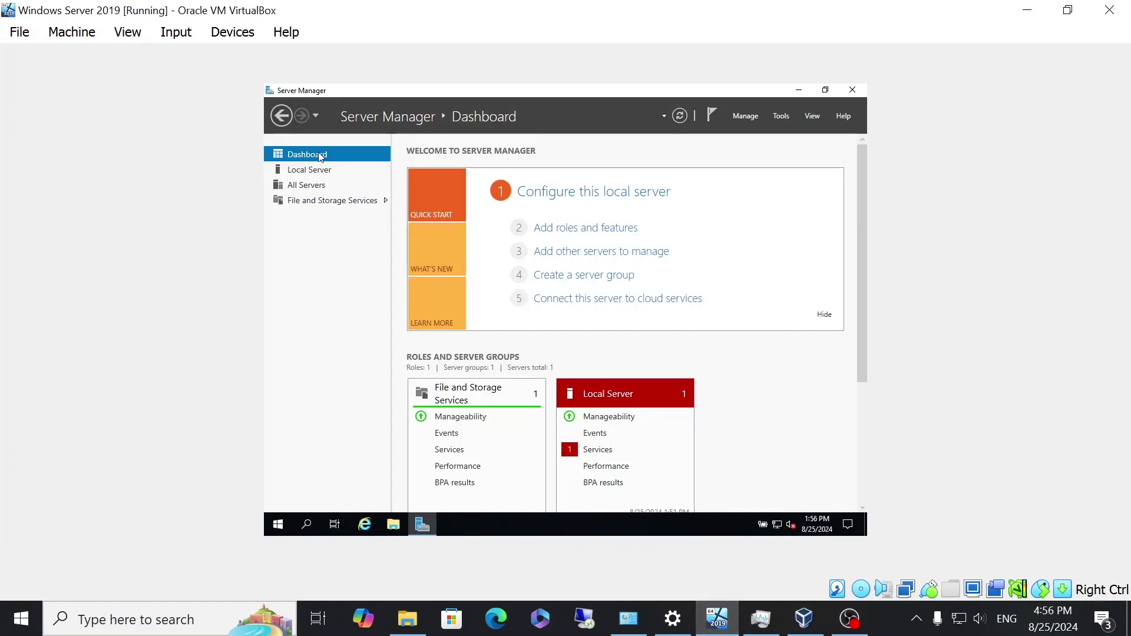
left_click(319, 173)
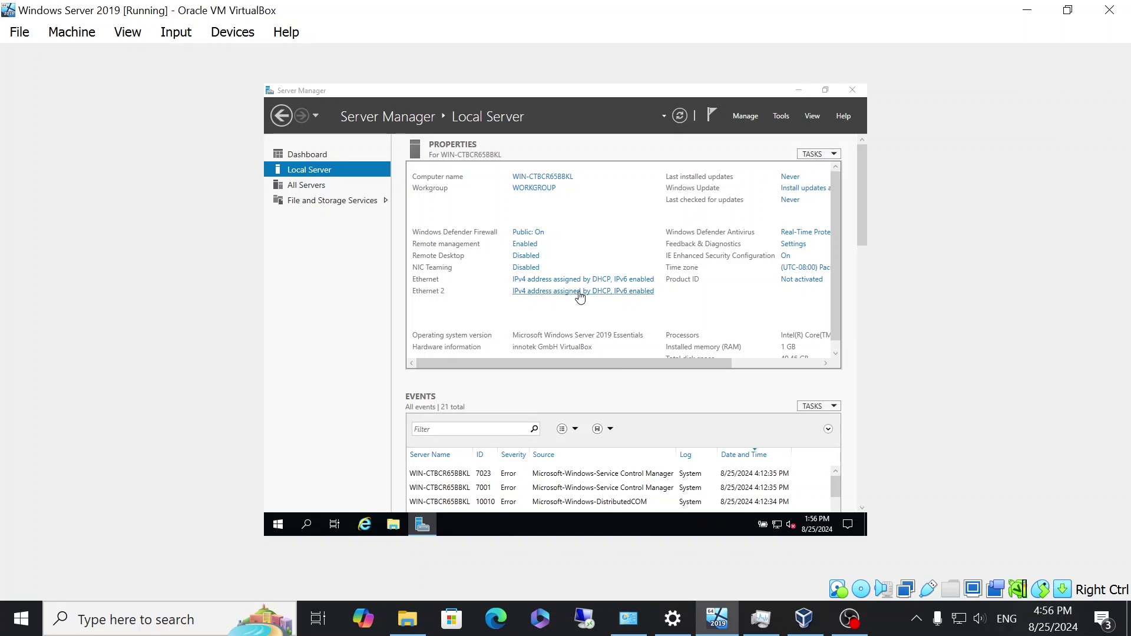
left_click(580, 293)
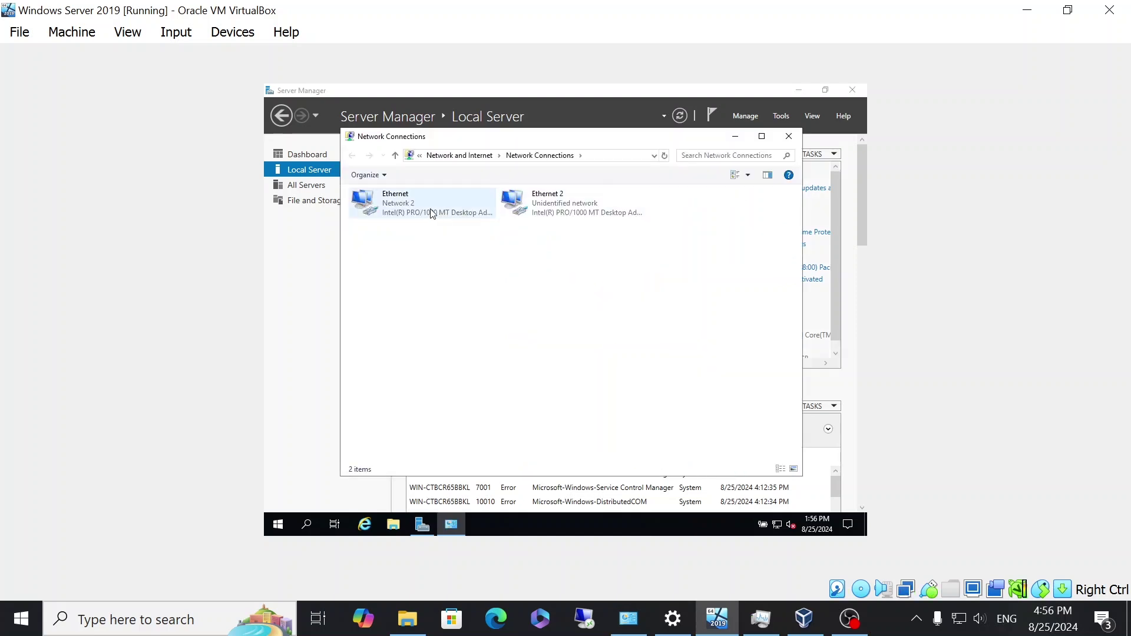
Rename the Ethernet connection to Public and Ethernet 2 to Private
left_click(401, 202)
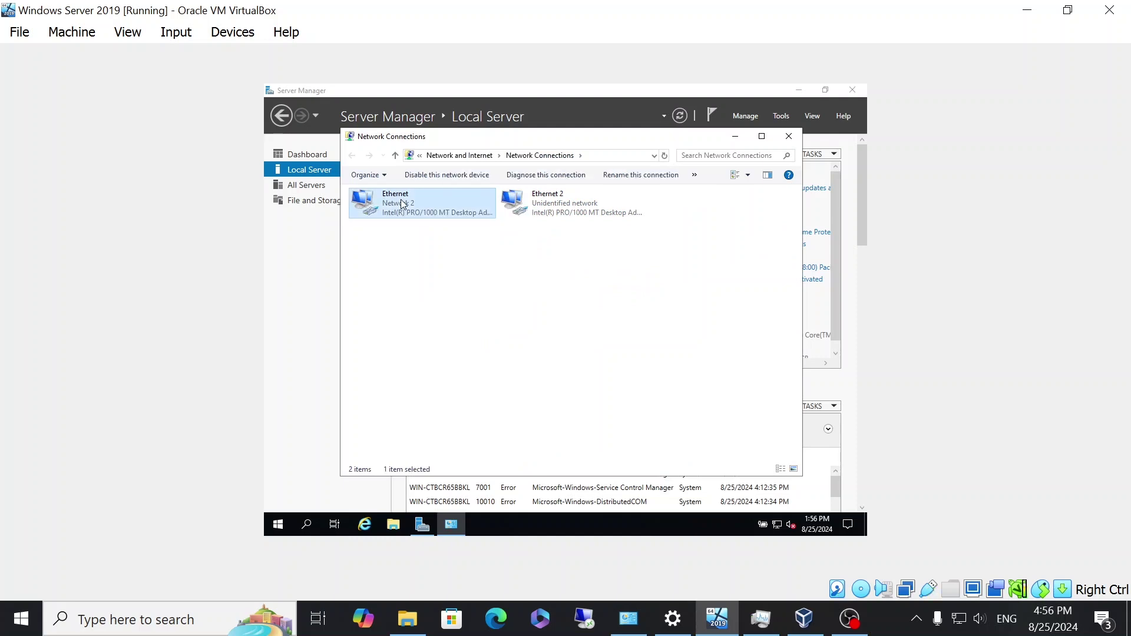
right_click(402, 203)
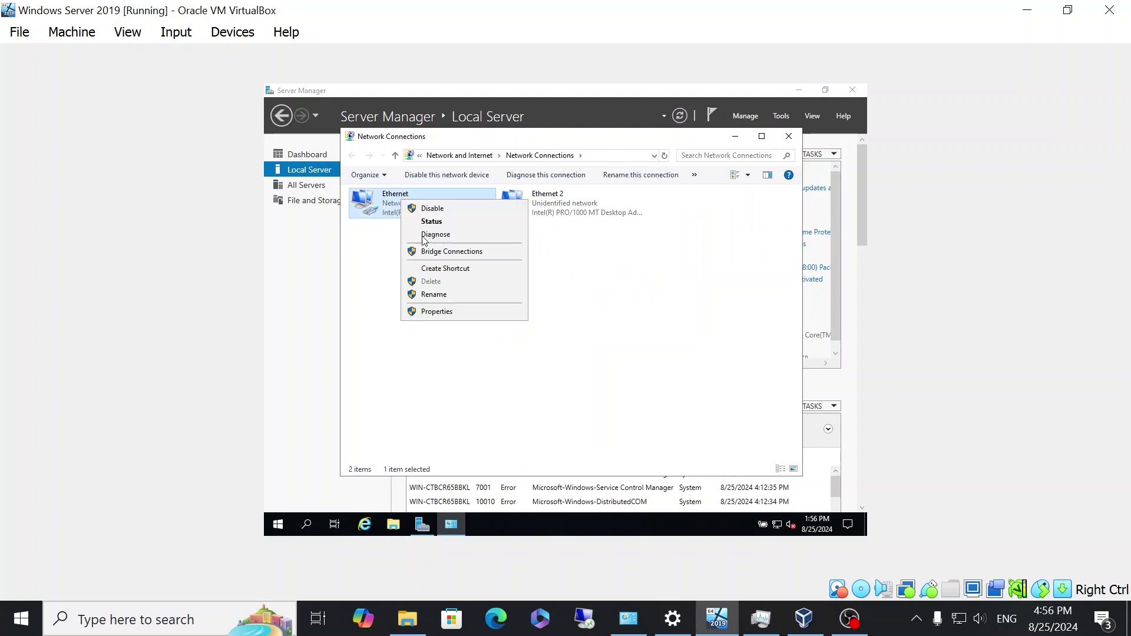
left_click(435, 295)
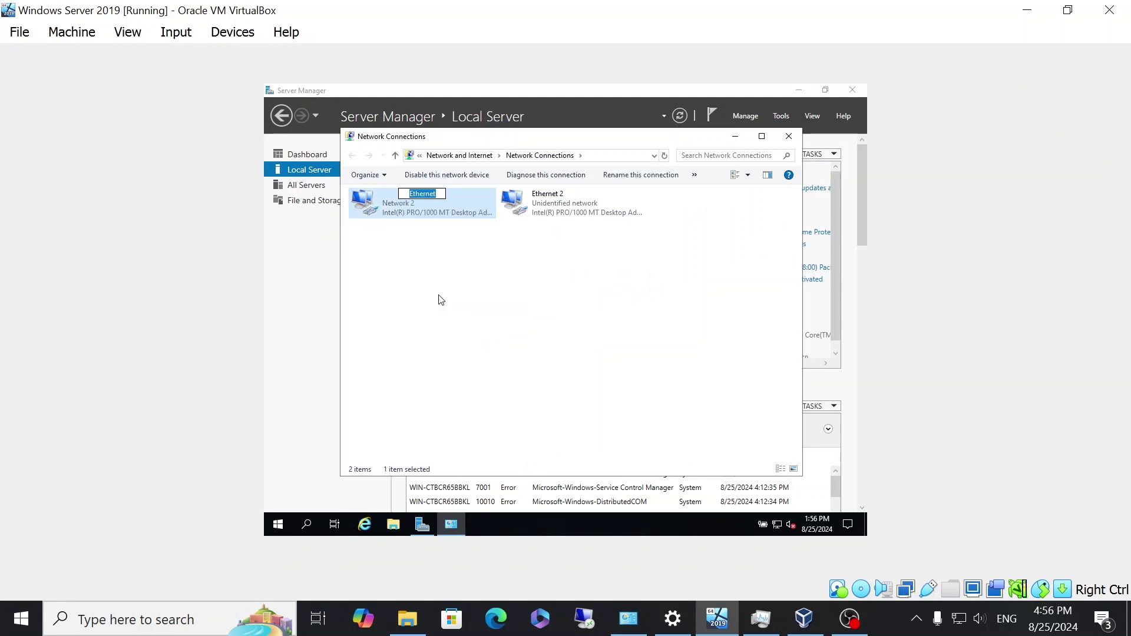
type("Public")
key("Return")
left_click(571, 209)
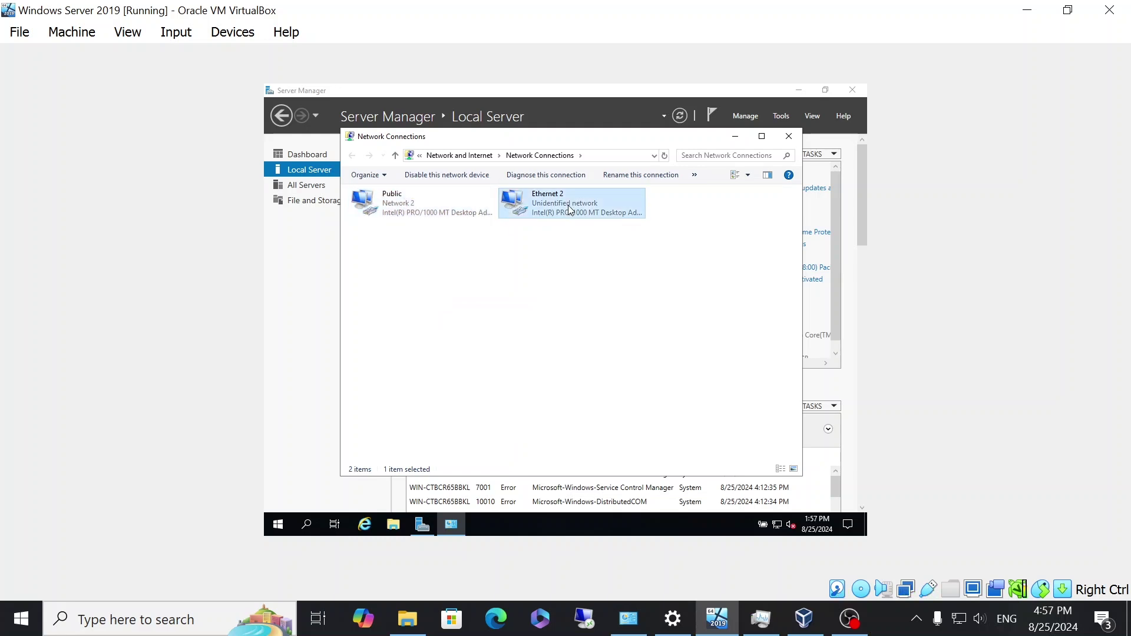
left_click(571, 194)
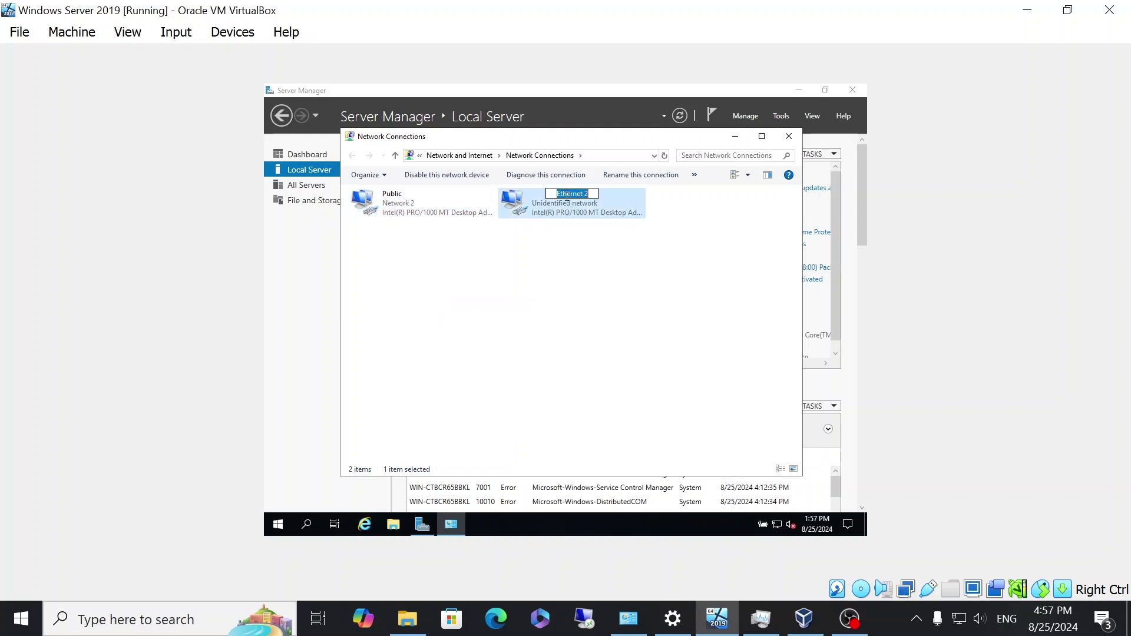
type("Private")
key("Return")
Give the Private connection static IPv4 address 192.168.1.1 with subnet mask 255.255.255.0
right_click(566, 215)
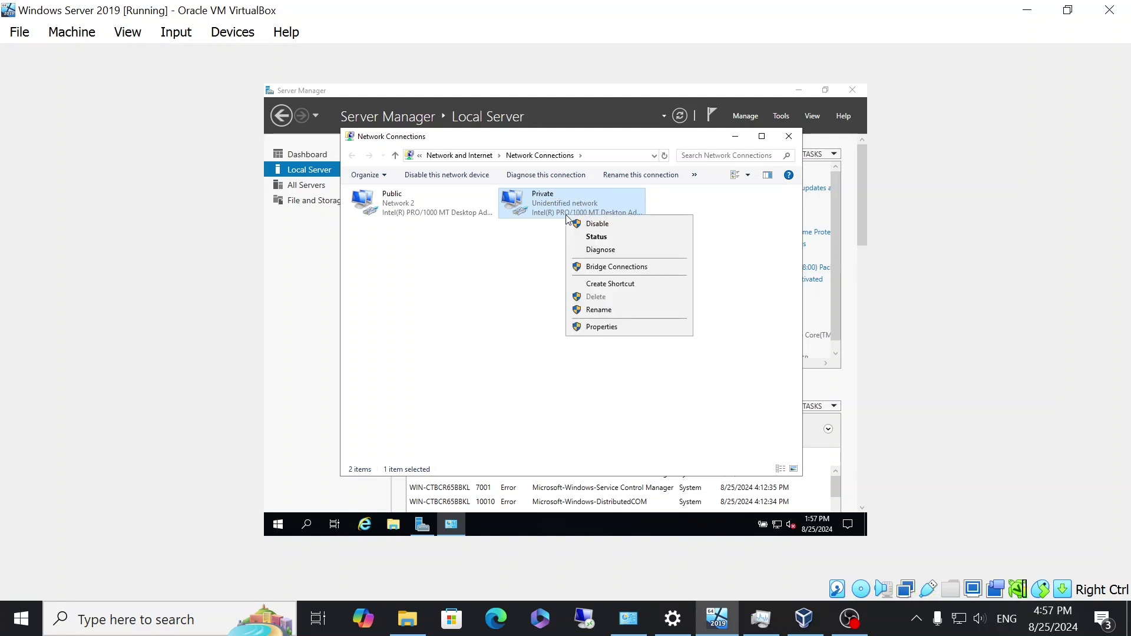
left_click(607, 329)
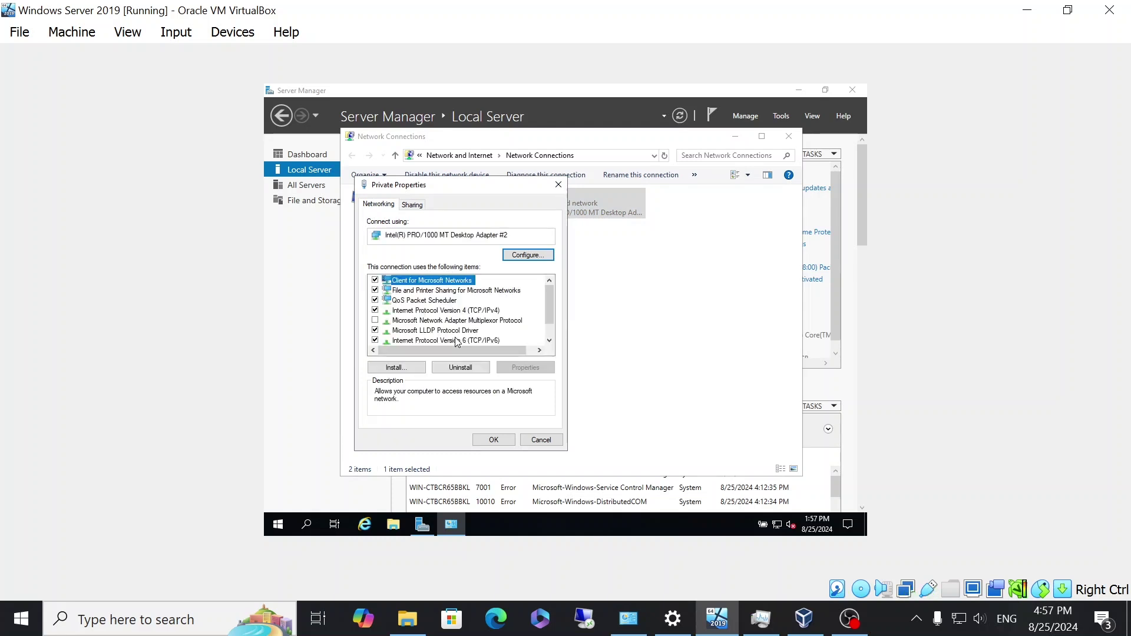
left_click(449, 311)
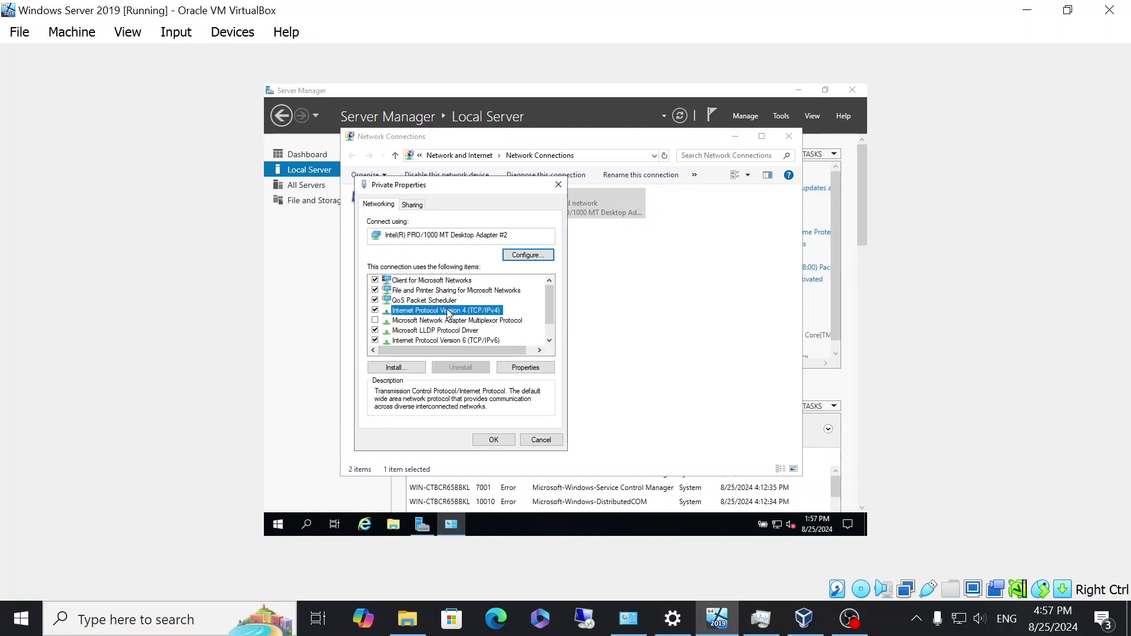
left_click(522, 368)
left_click(458, 314)
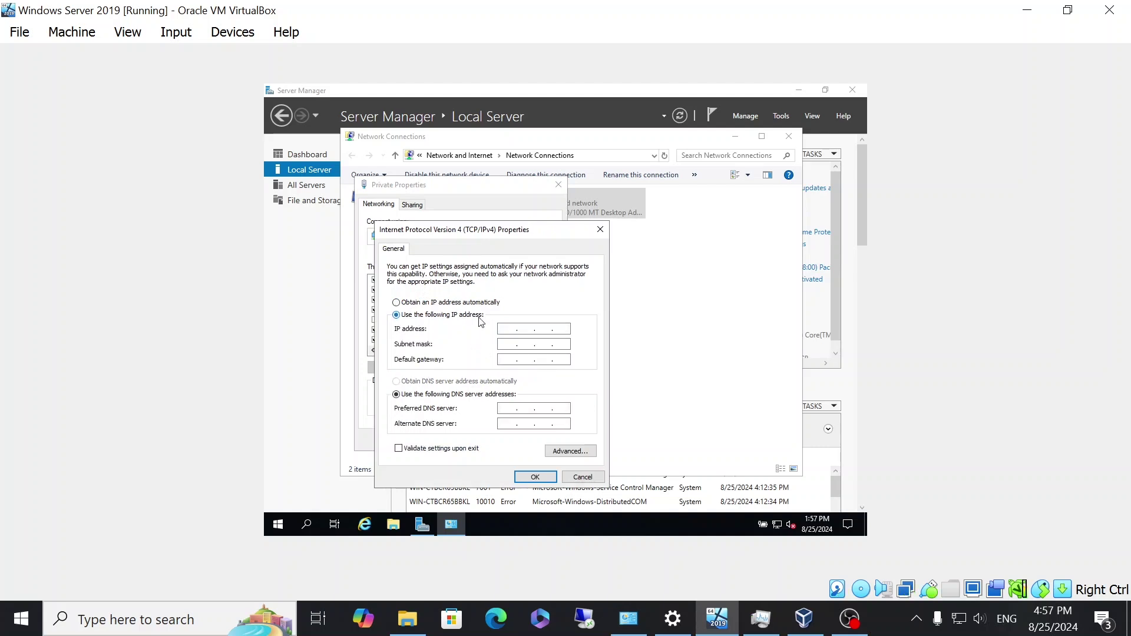
left_click(509, 328)
type("192 . 168 . 1 . 1")
key("Tab")
key("Tab")
left_click(534, 477)
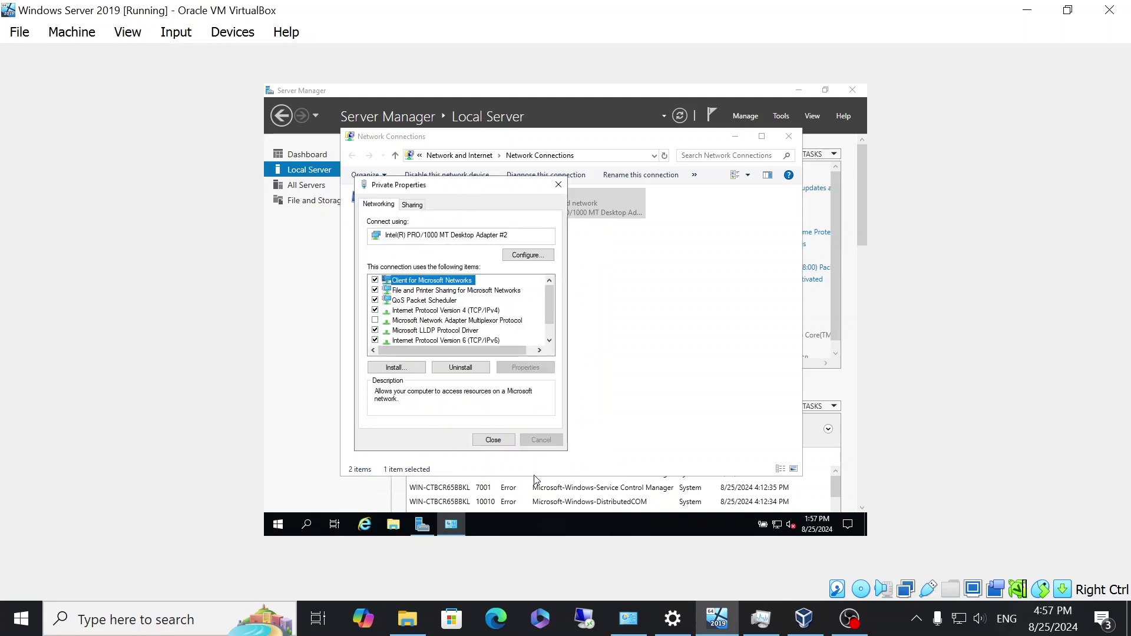
left_click(494, 440)
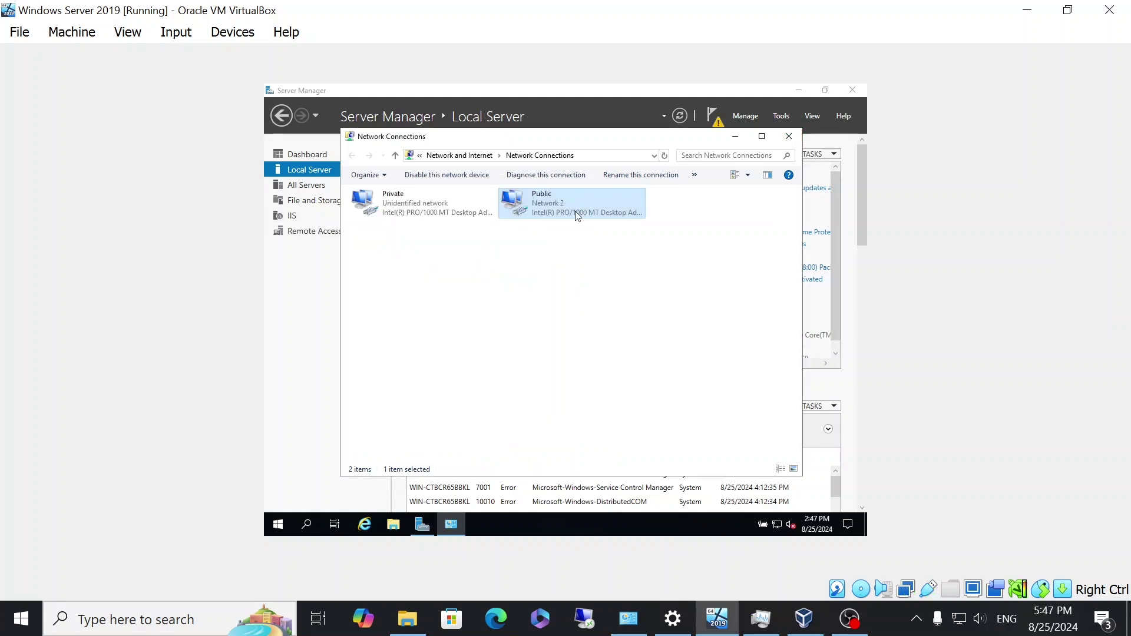
Review the Public connection's current address details
double_click(537, 210)
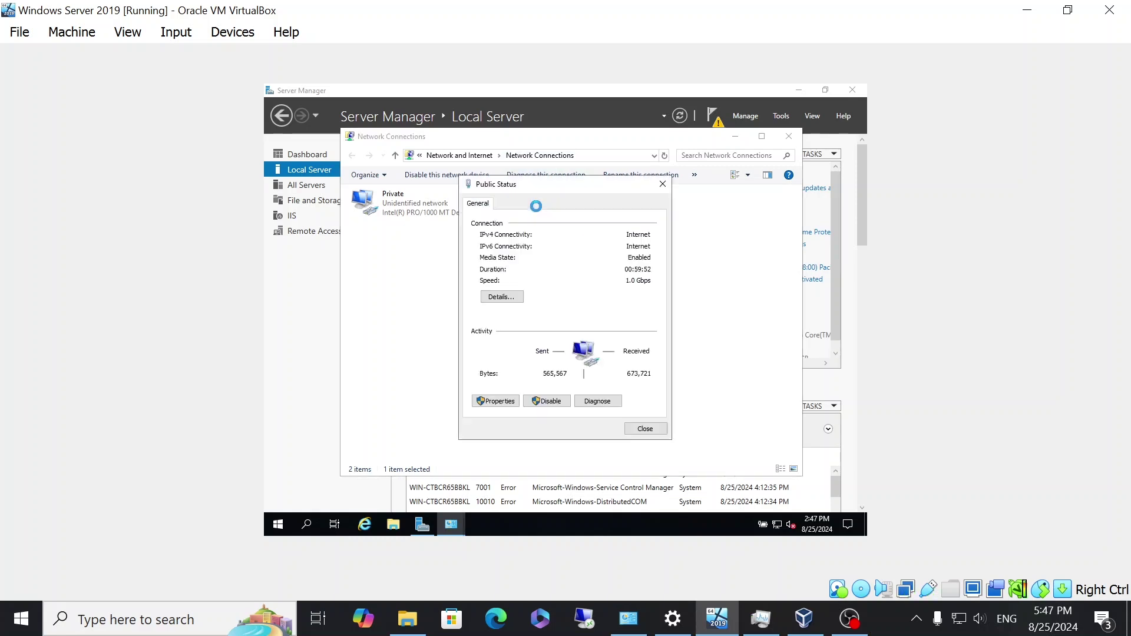
left_click(502, 297)
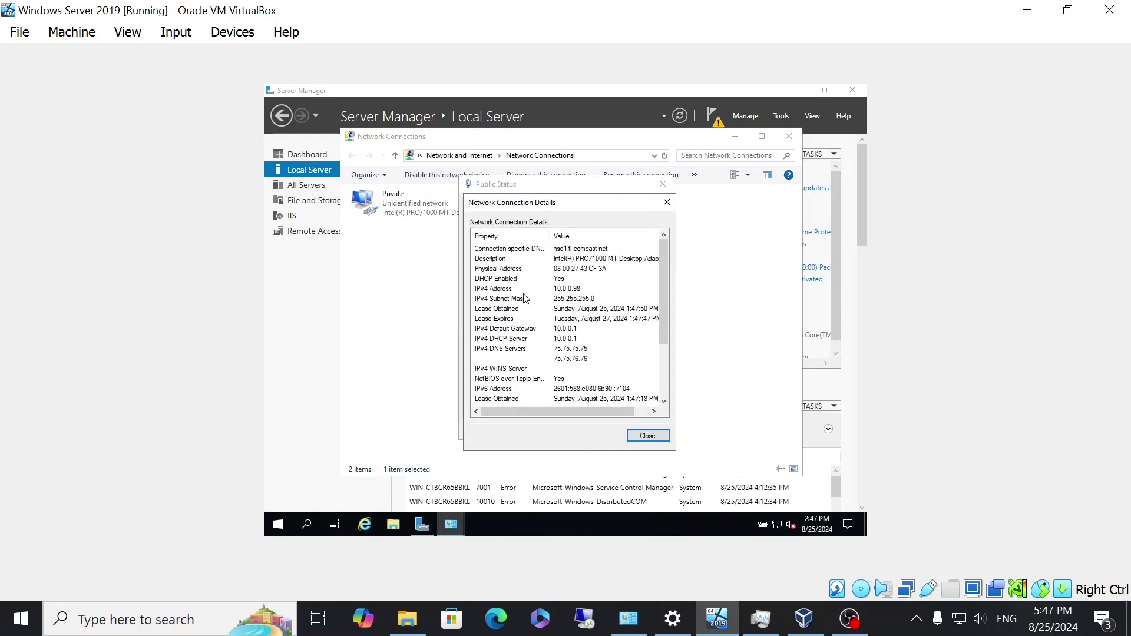
left_click(648, 436)
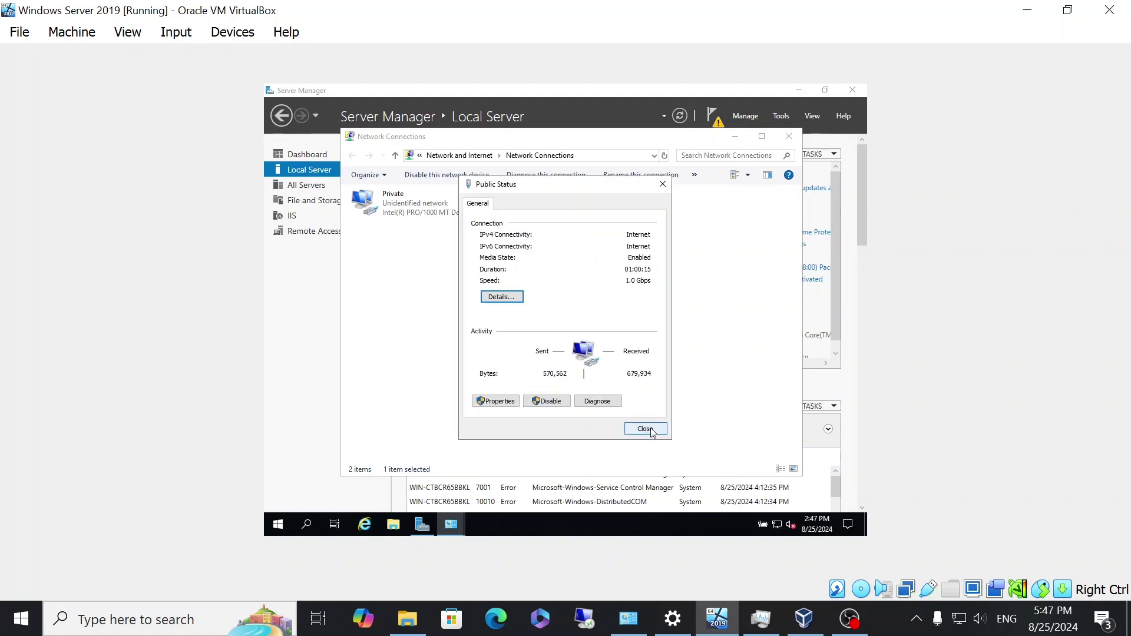
Set Public's IPv4 to static 10.0.0.98, mask 255.255.255.0, gateway 10.0.0.1
left_click(498, 402)
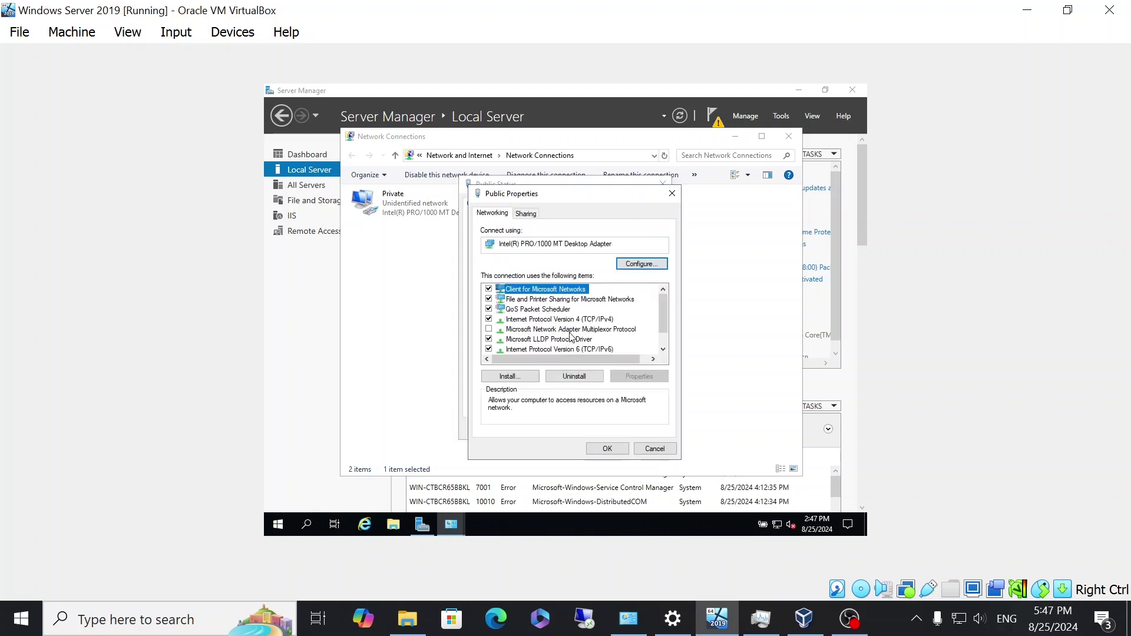
left_click(570, 321)
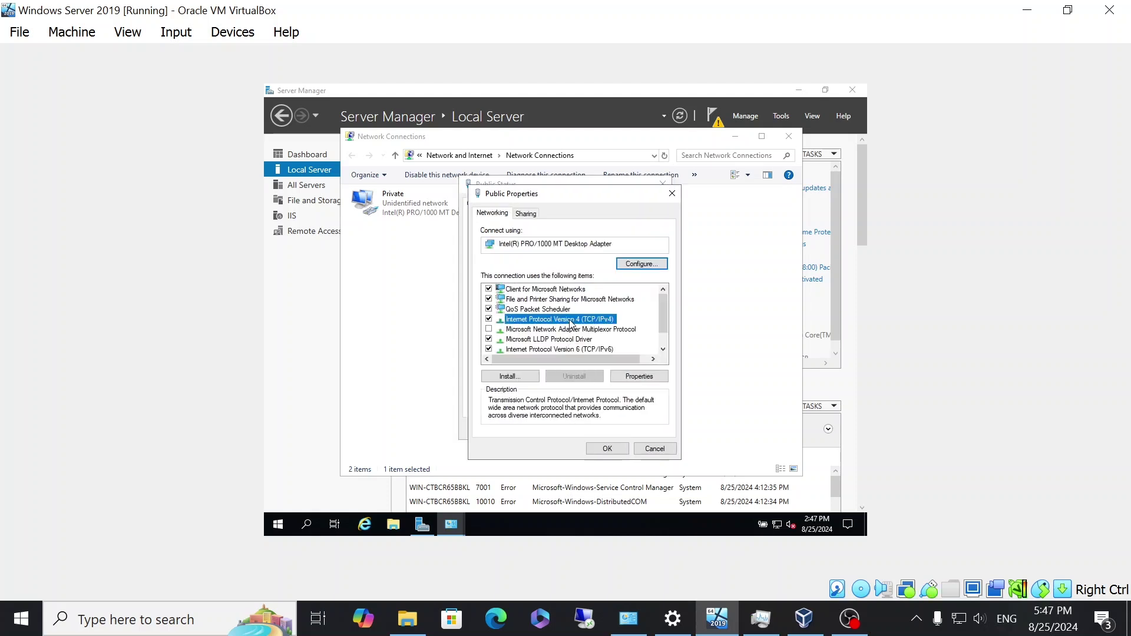
double_click(570, 321)
left_click(572, 324)
left_click(619, 337)
type("10.0.0.")
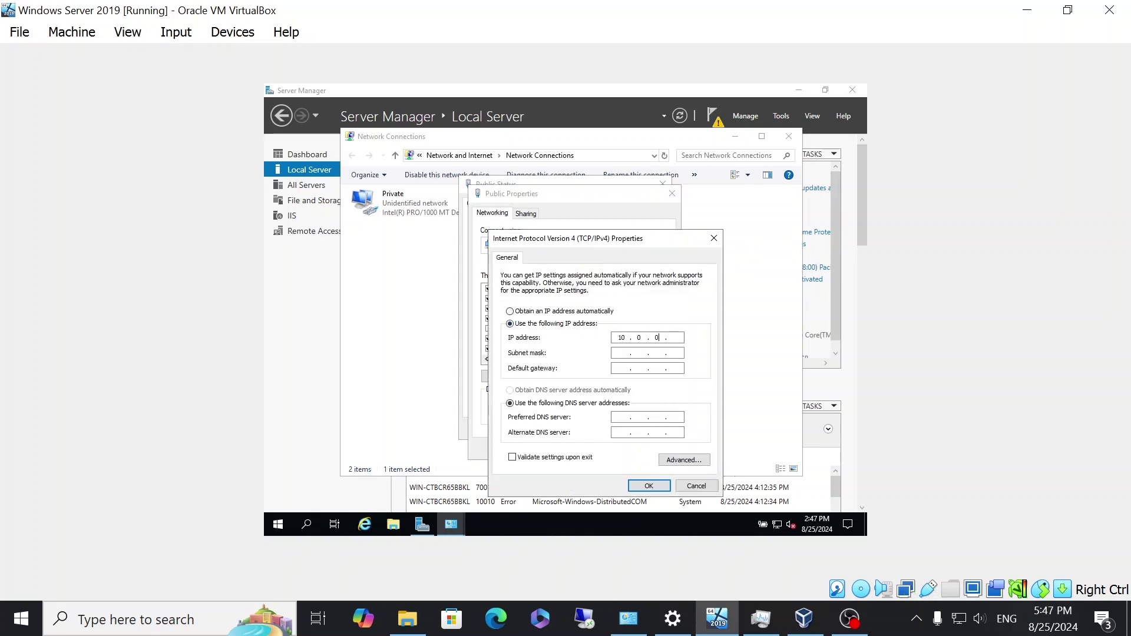
type("98")
key("Tab")
type("255 . 255 . 255")
key("Tab")
type("10 . 0 . 0 .")
Add DNS servers 8.8.8.8 and 8.8.4.4 and apply the Public connection settings
left_click(621, 417)
type("8 . 8 . 8 . 8")
key("Tab")
type("8 . 8 . 4 . 4")
left_click(649, 485)
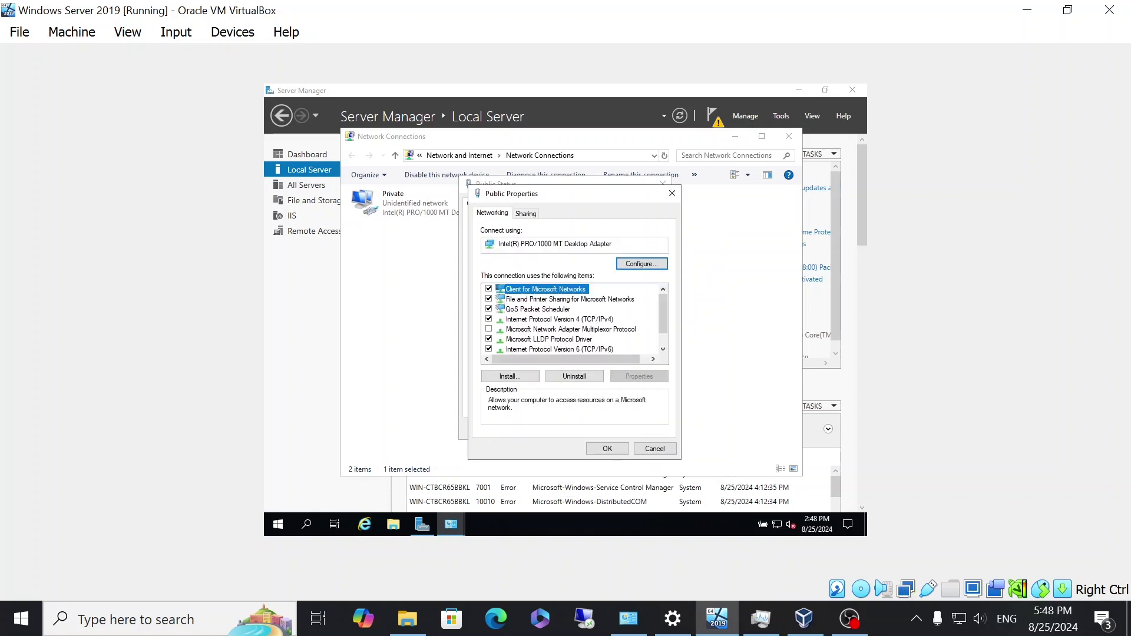
left_click(617, 449)
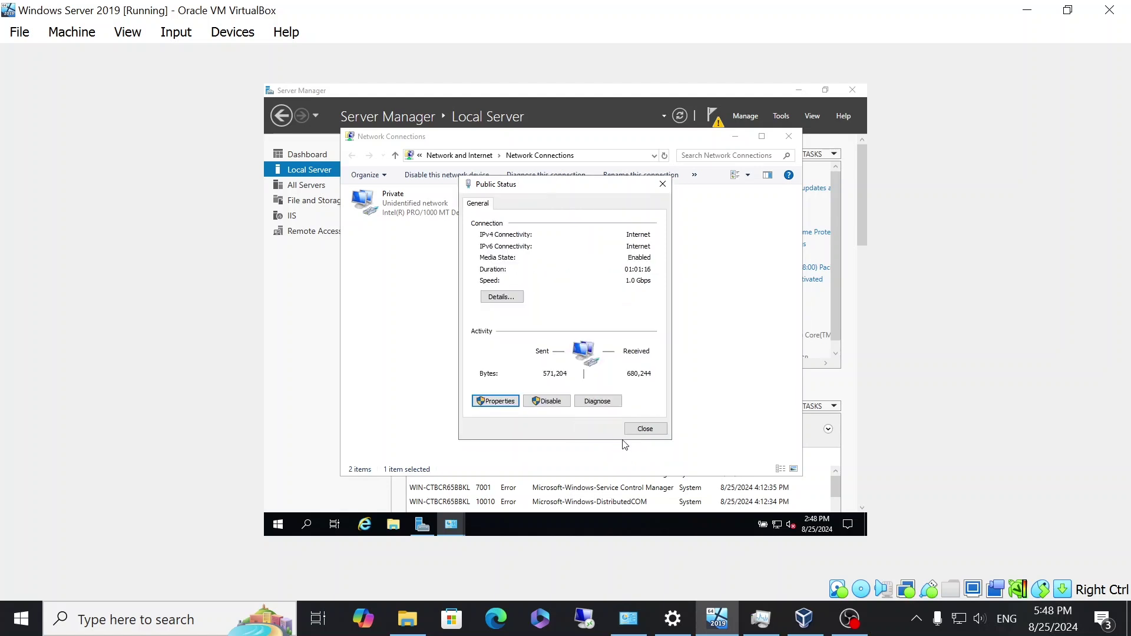
left_click(643, 430)
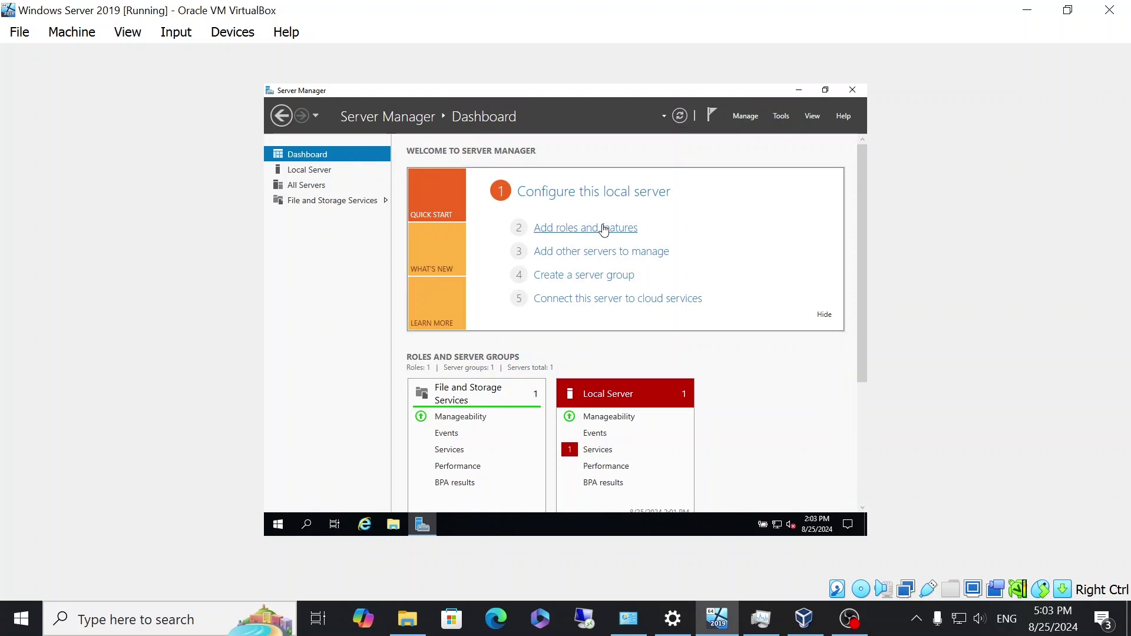
Run the Add Roles and Features wizard to role selection and try ticking Remote Access
left_click(604, 229)
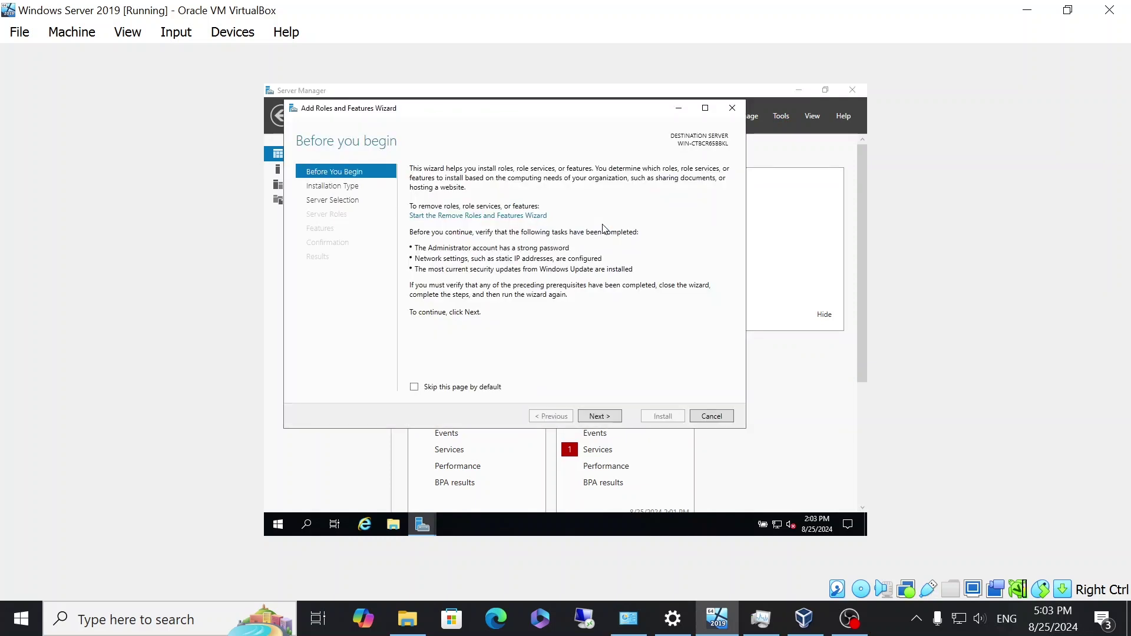
left_click(596, 416)
left_click(596, 416)
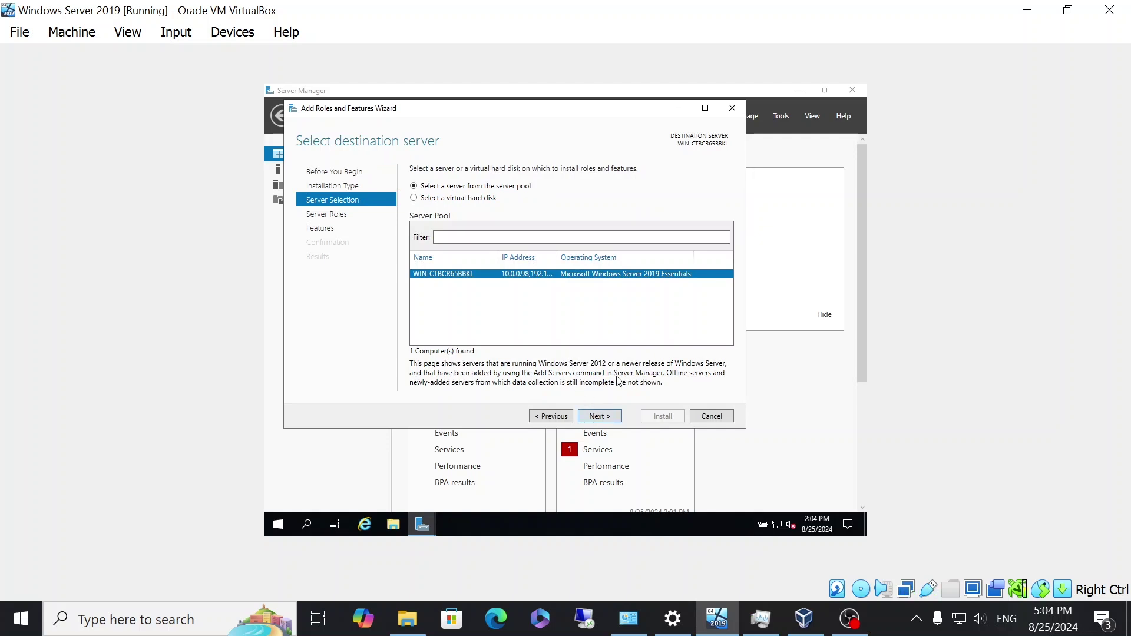
left_click(614, 418)
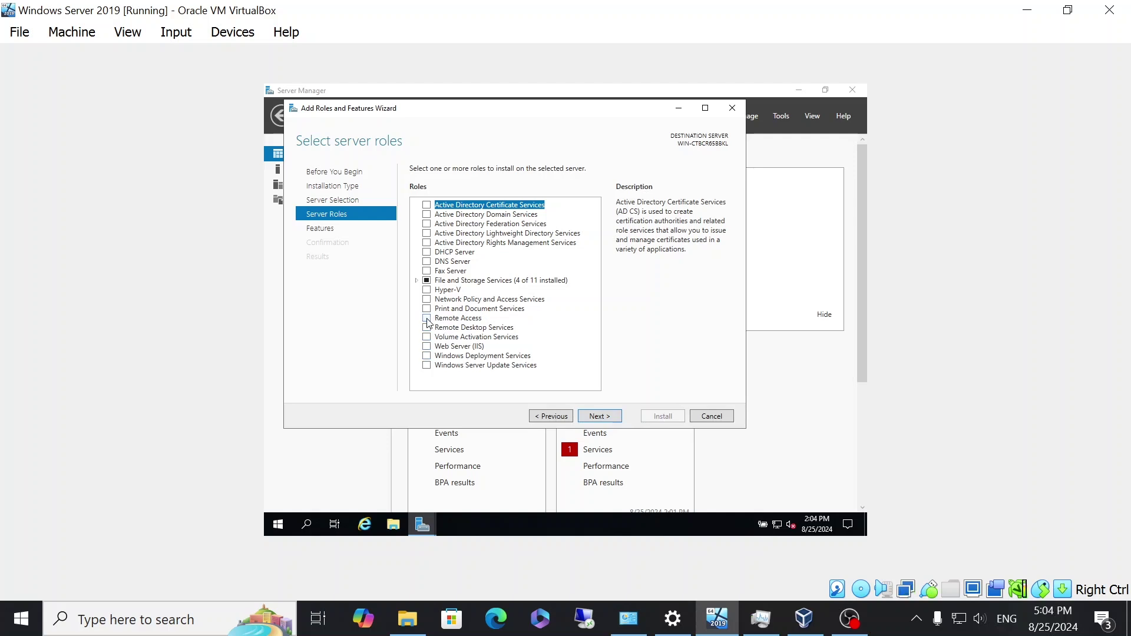
left_click(444, 322)
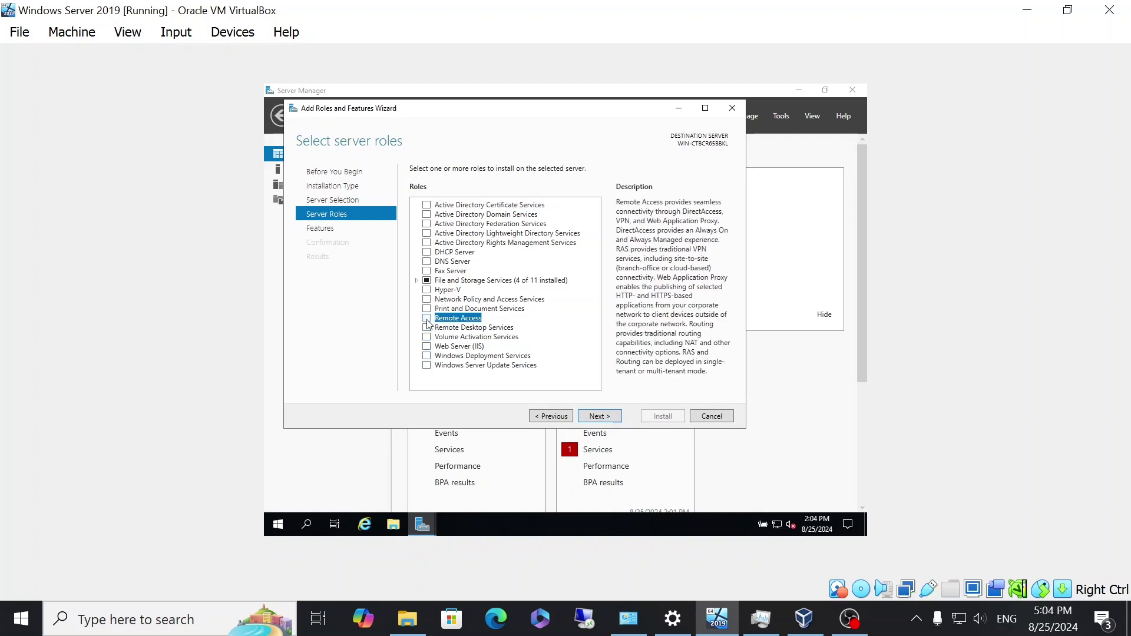
left_click(427, 321)
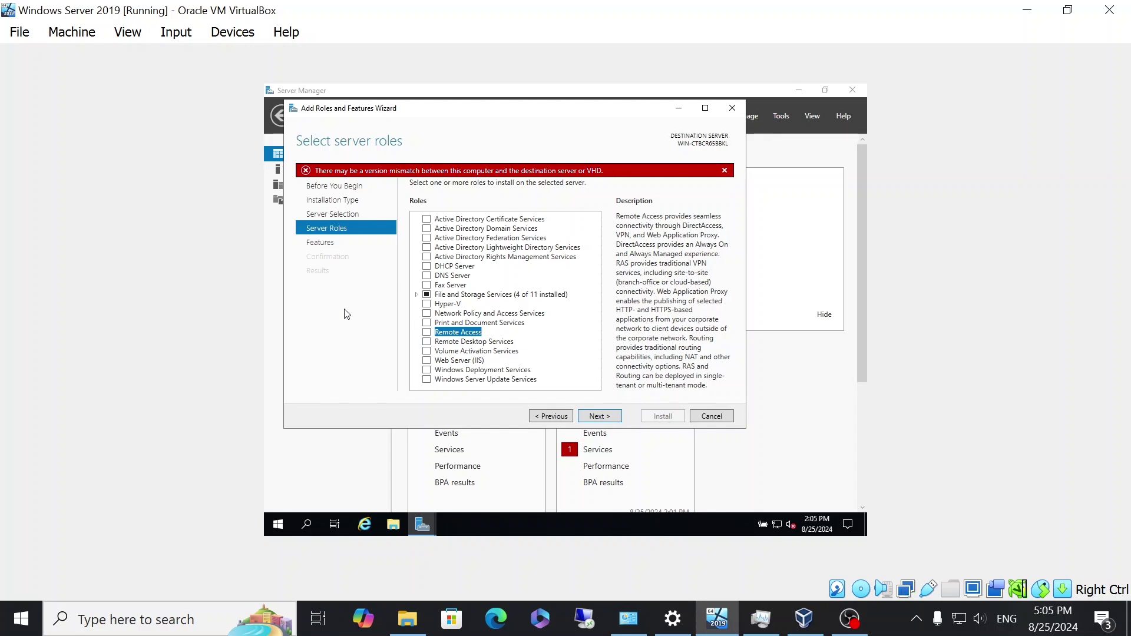
Step back to server selection, then return to server roles and select Remote Access
left_click(555, 419)
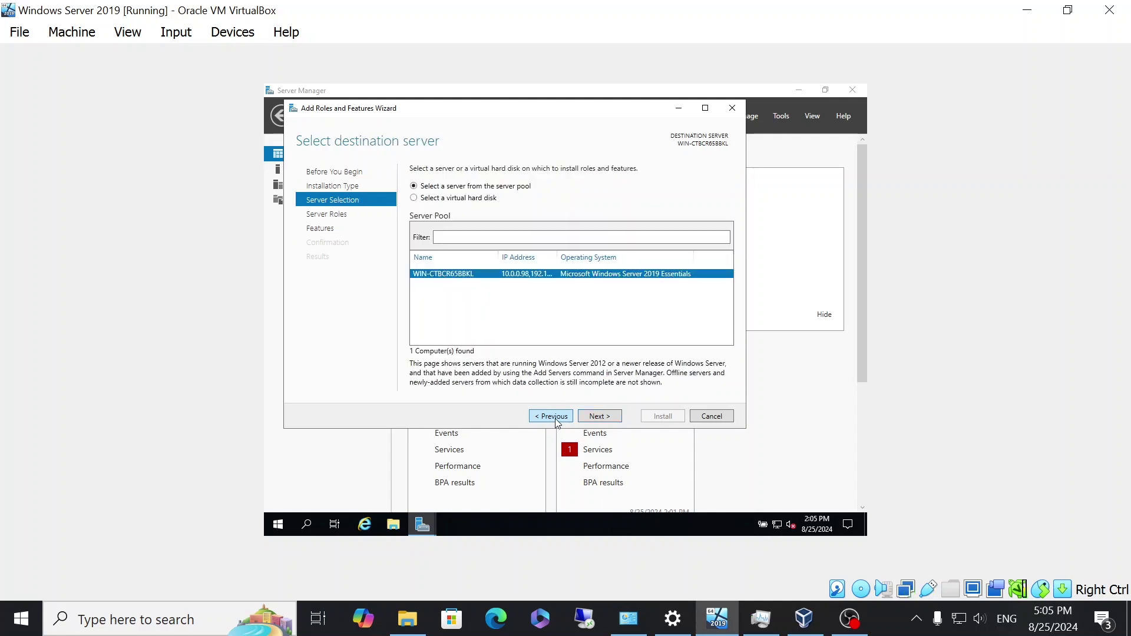
left_click(555, 419)
left_click(606, 419)
left_click(610, 418)
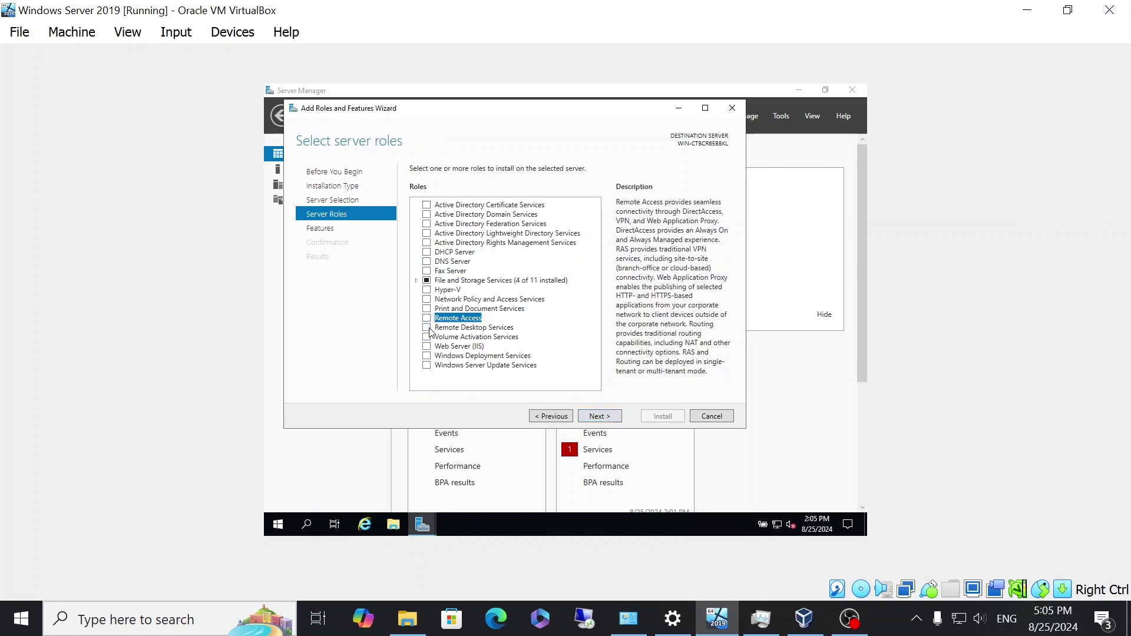
left_click(427, 319)
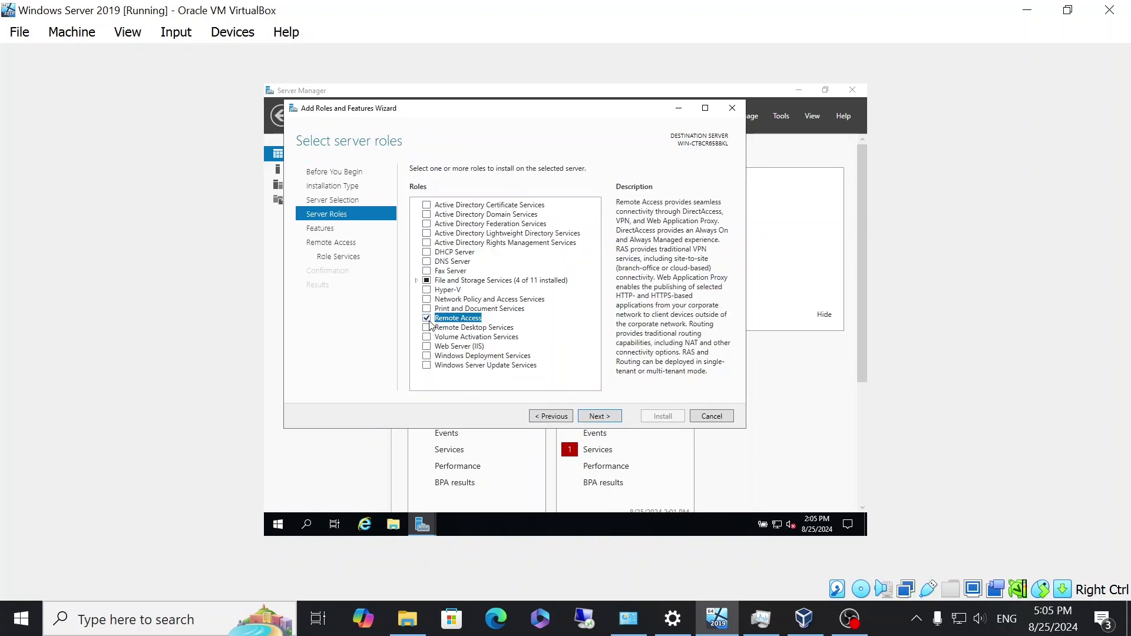
left_click(610, 420)
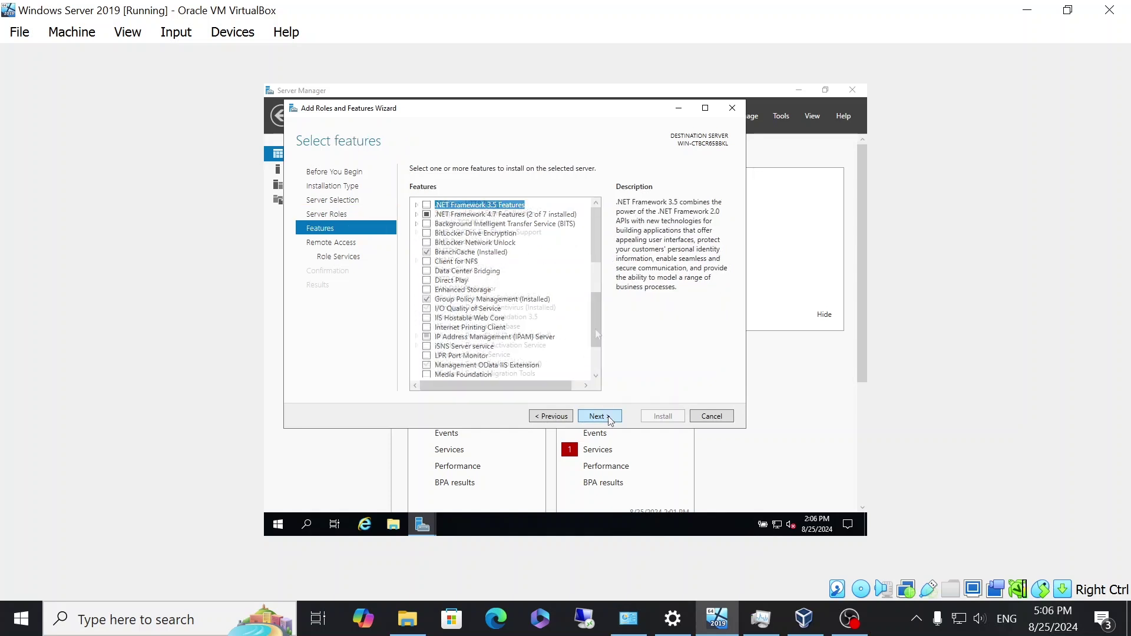
Add the Routing role service with its required features and proceed to installation confirmation
scroll(595, 321, "down", 9)
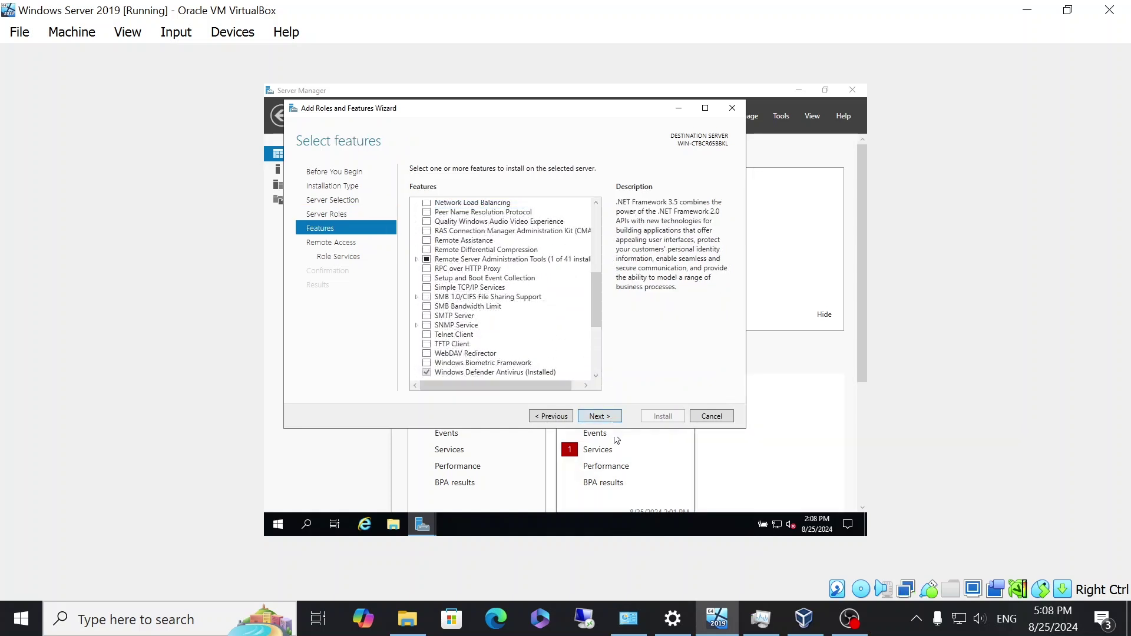
left_click(613, 419)
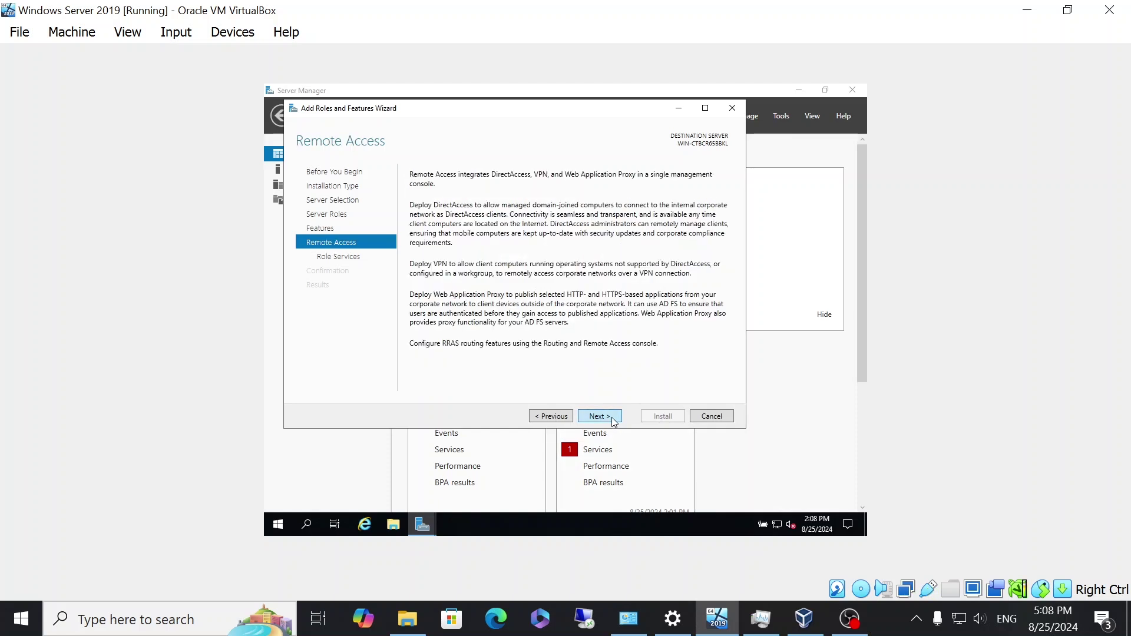
left_click(613, 419)
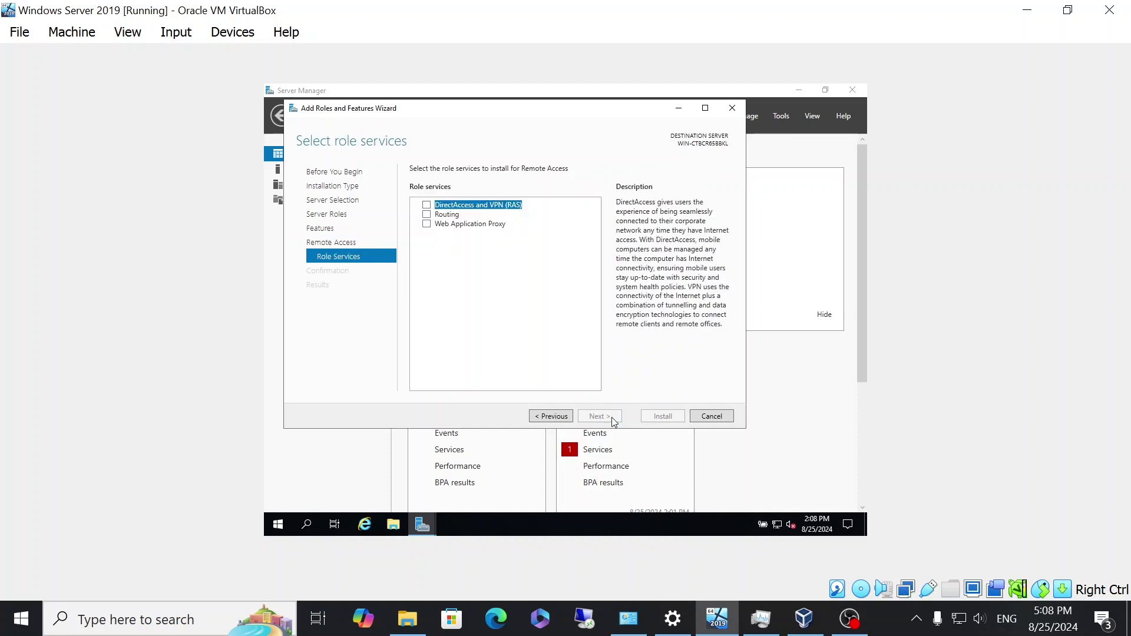
left_click(426, 215)
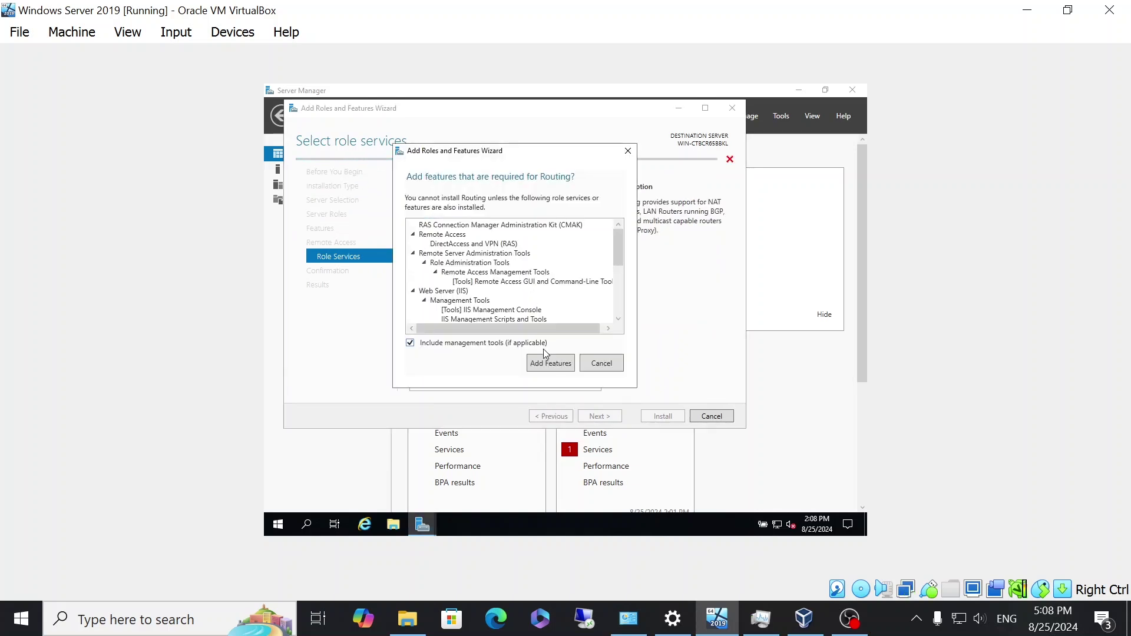
left_click(547, 363)
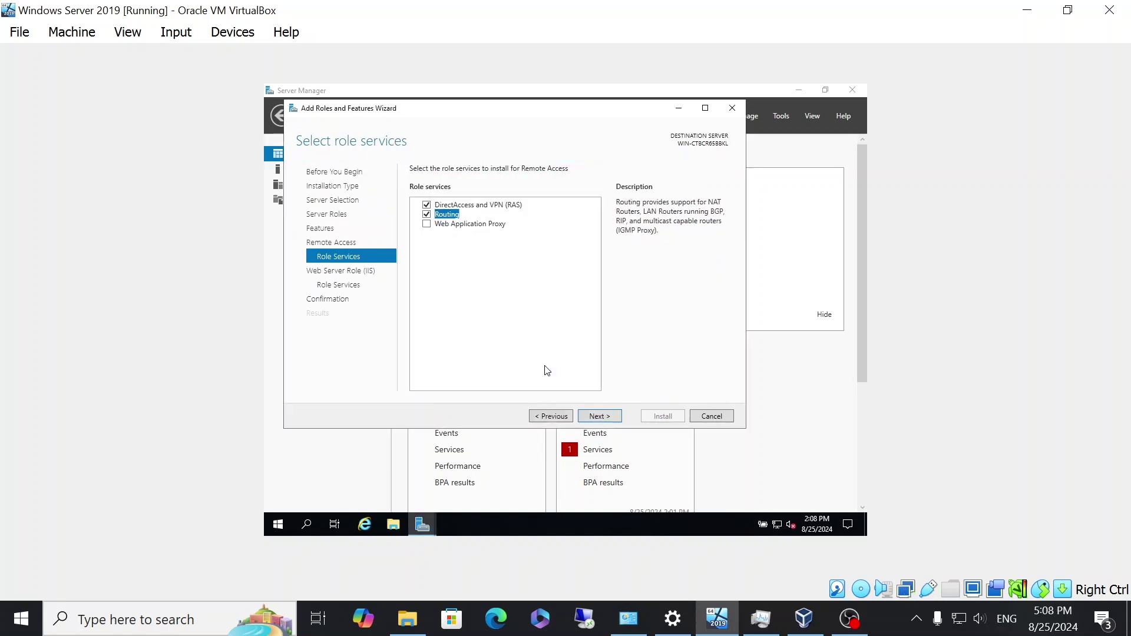
left_click(609, 419)
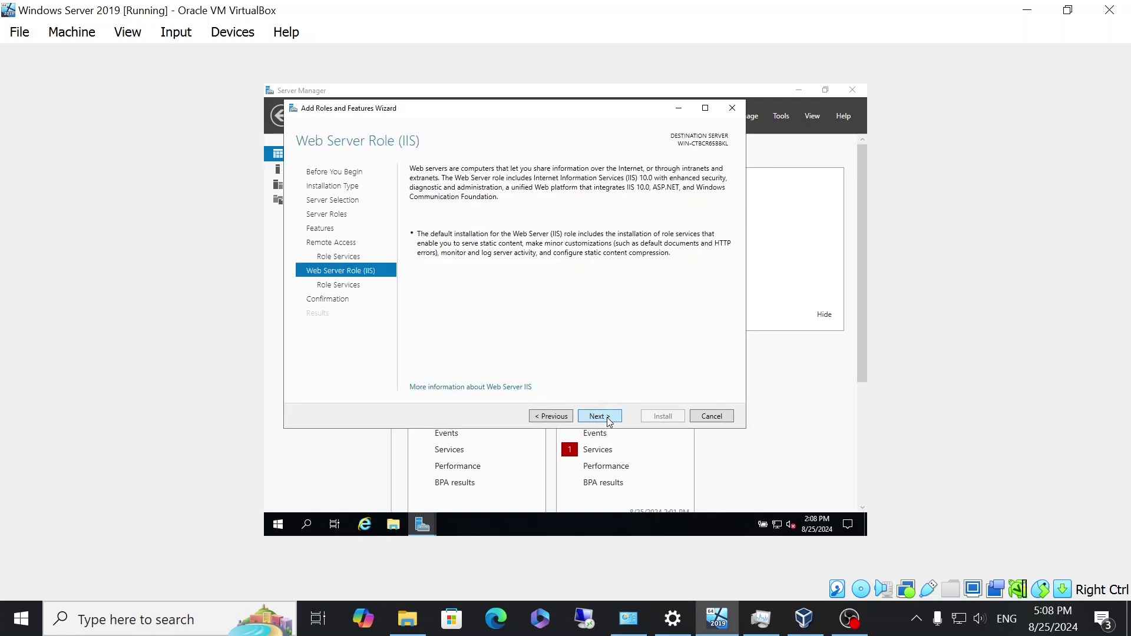
left_click(608, 419)
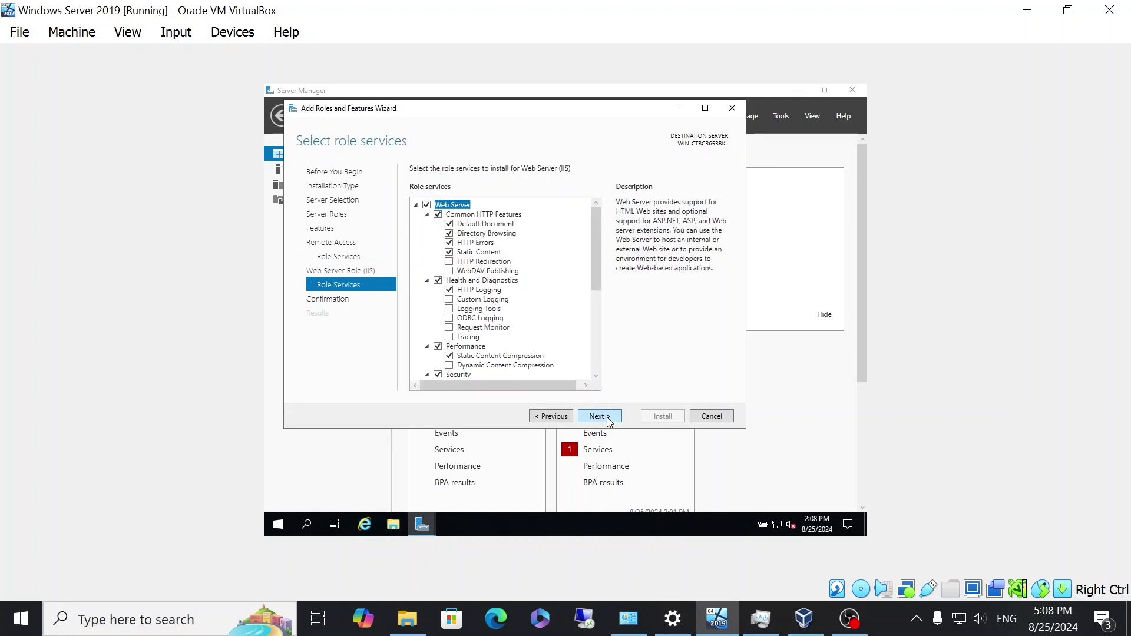
left_click(608, 419)
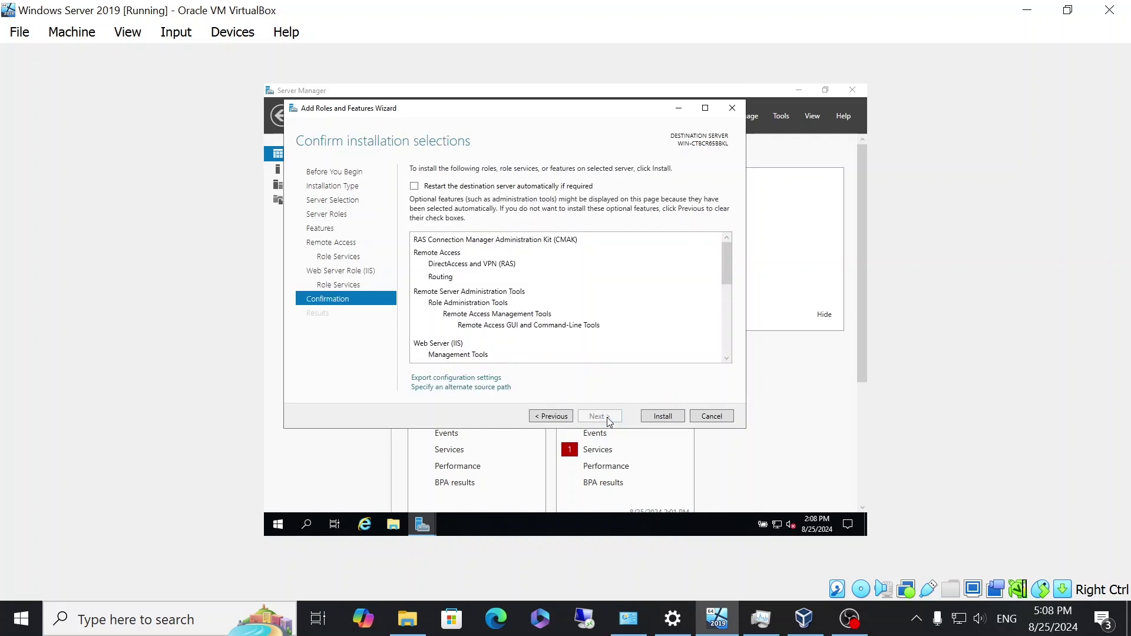
Install the roles, then refresh Local Server to show Public 10.0.0.98 and Private 192.168.1.1
left_click(662, 414)
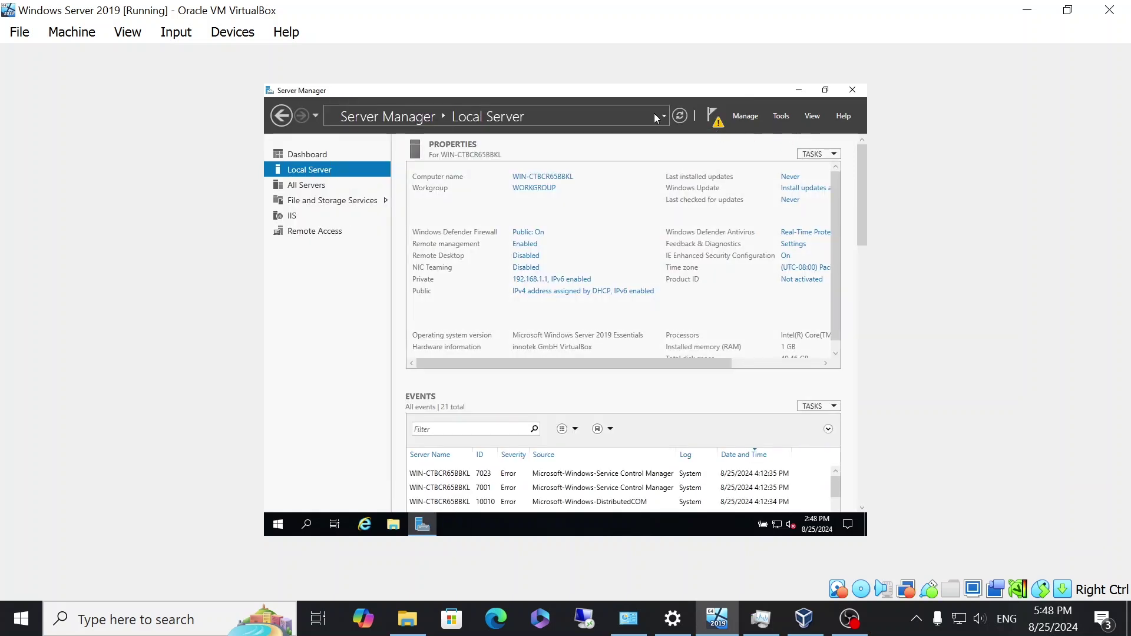
left_click(677, 120)
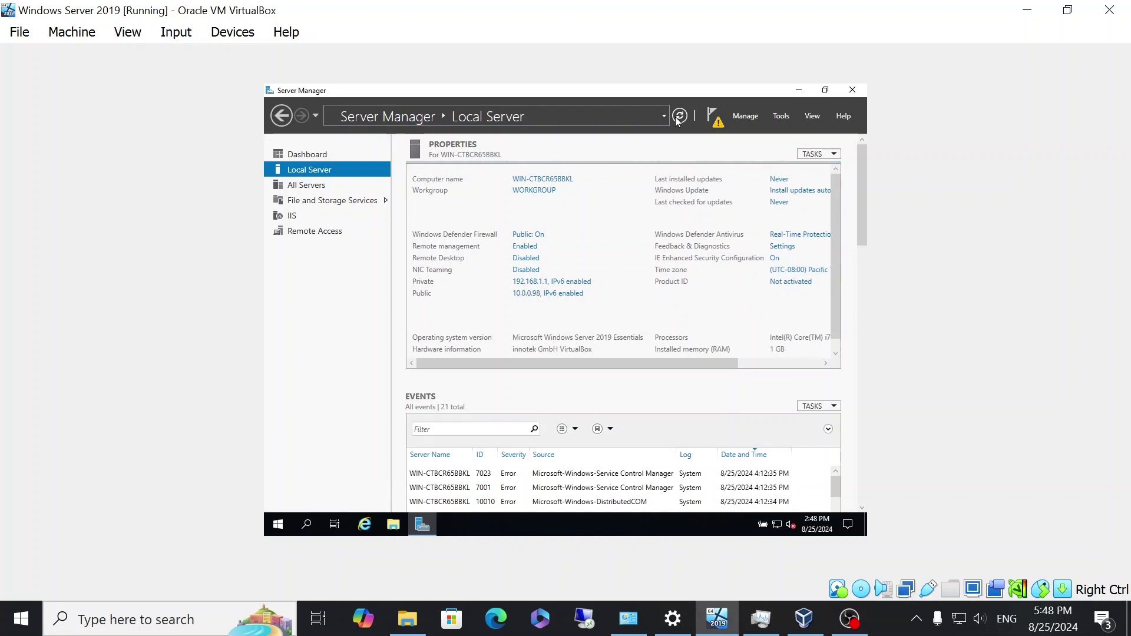
left_click(678, 119)
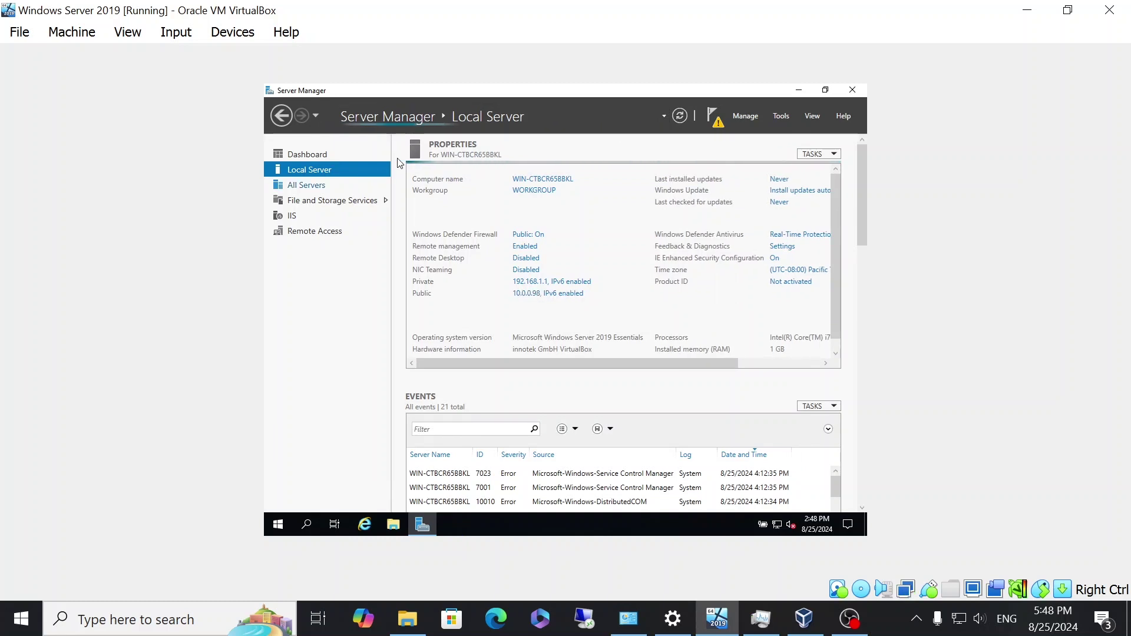
Launch the Routing and Remote Access console and start Configure and Enable on the local server
left_click(782, 116)
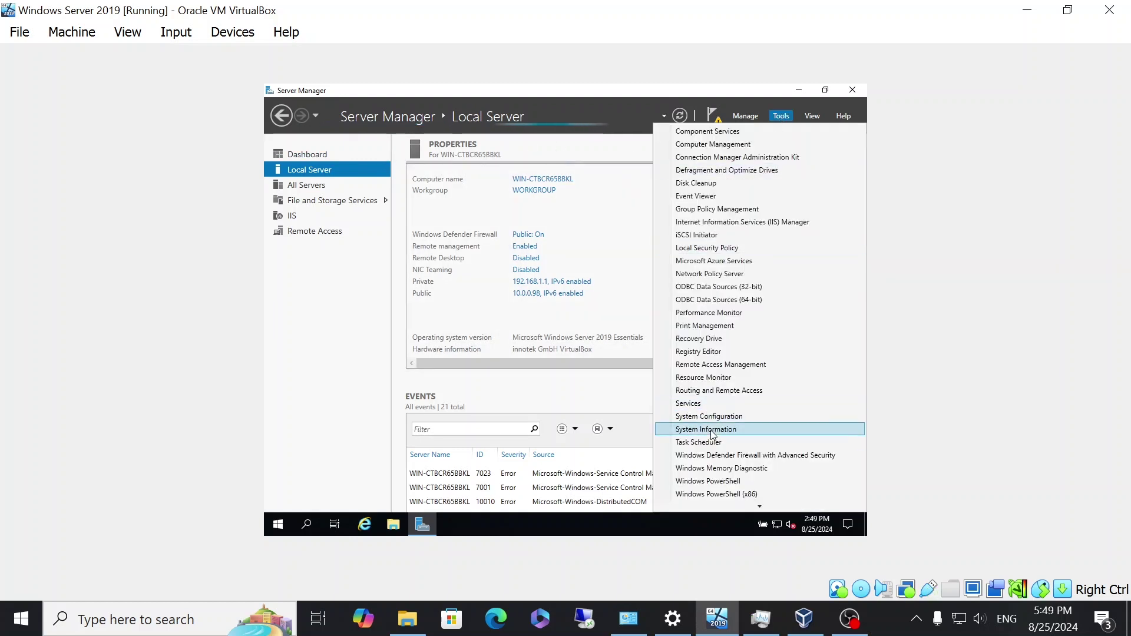
left_click(714, 390)
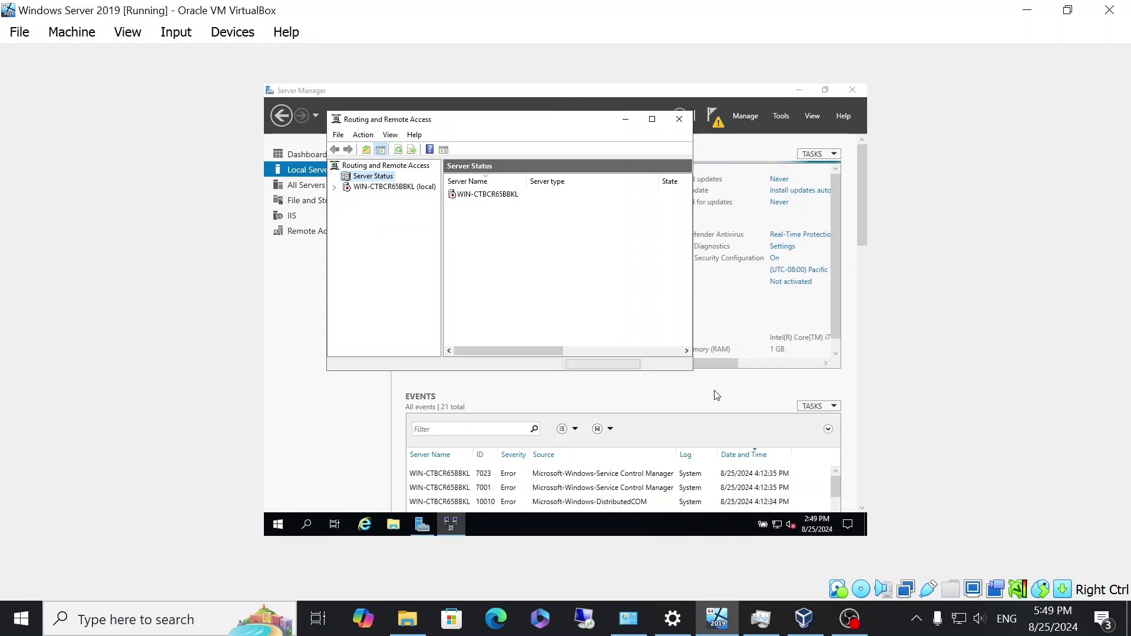
left_click(410, 188)
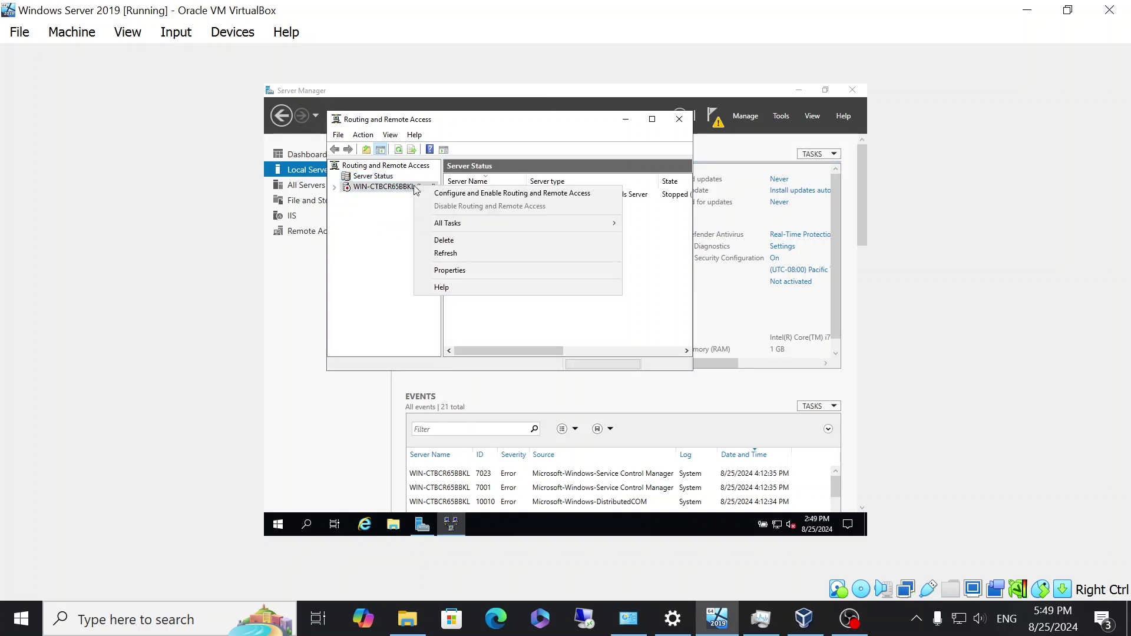
right_click(415, 188)
left_click(433, 194)
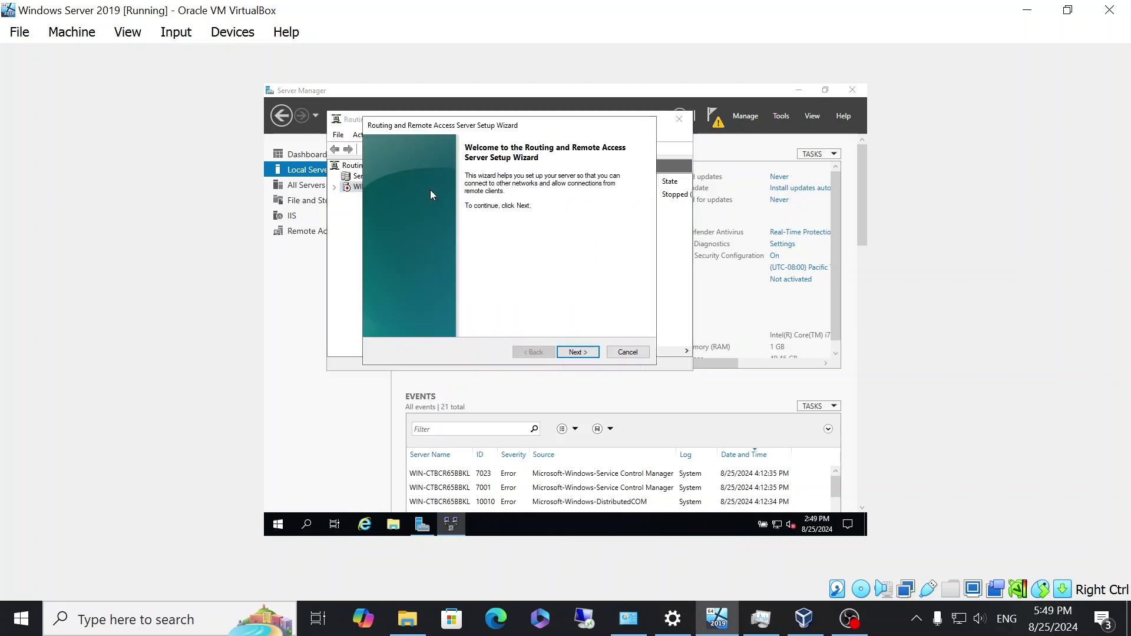
Choose NAT via the Public interface with basic name services and range 192.168.1.0/255.255.255.0
left_click(593, 353)
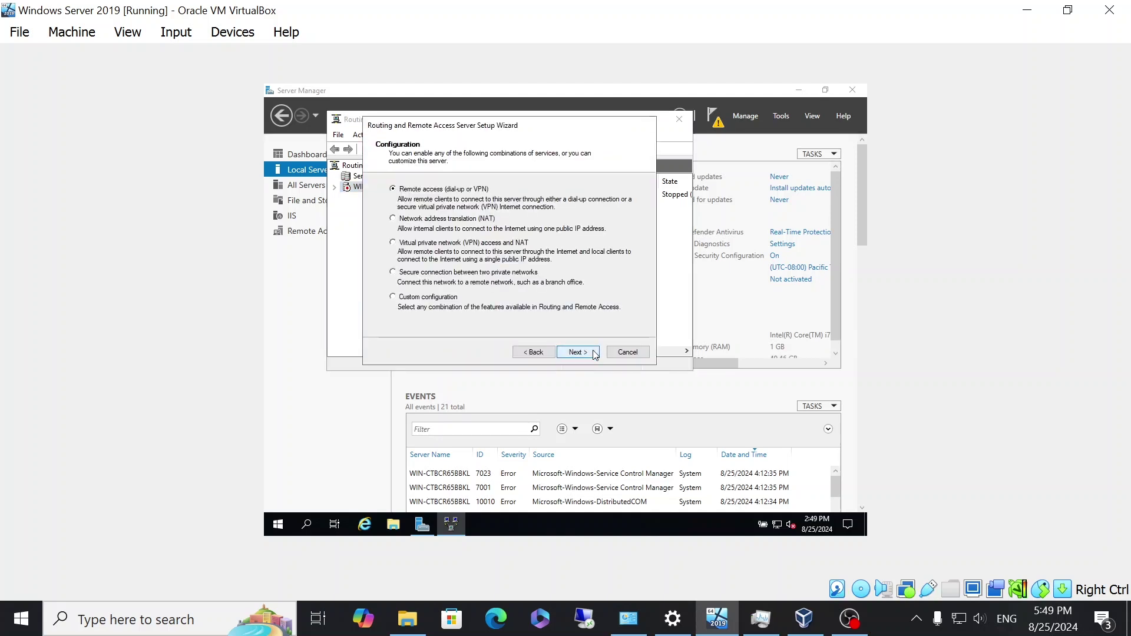
left_click(394, 219)
left_click(578, 352)
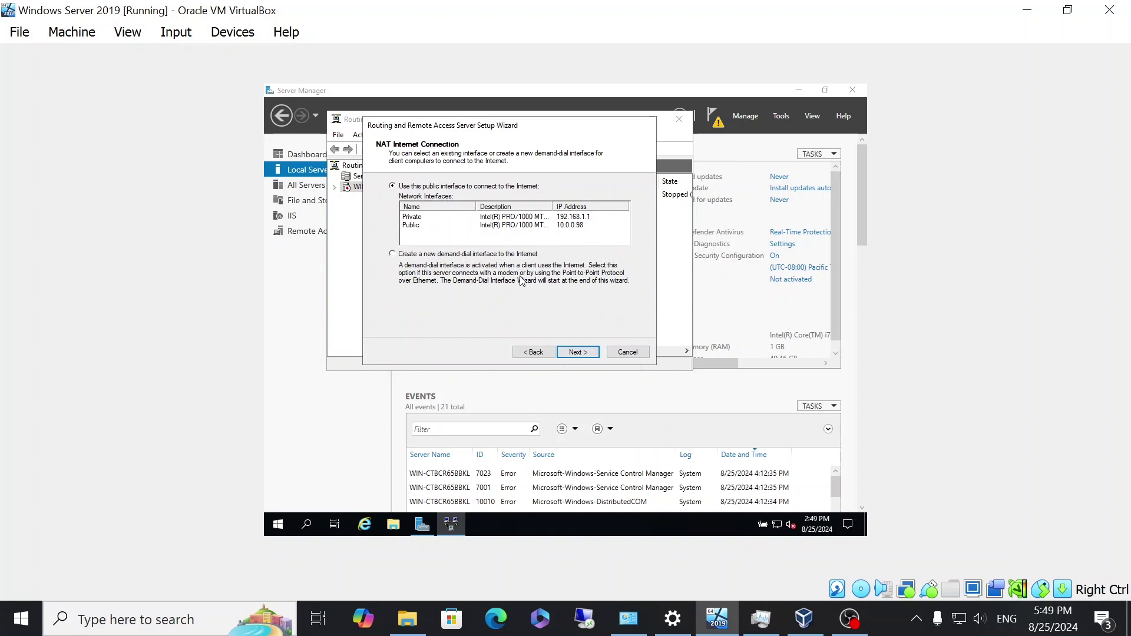
left_click(414, 227)
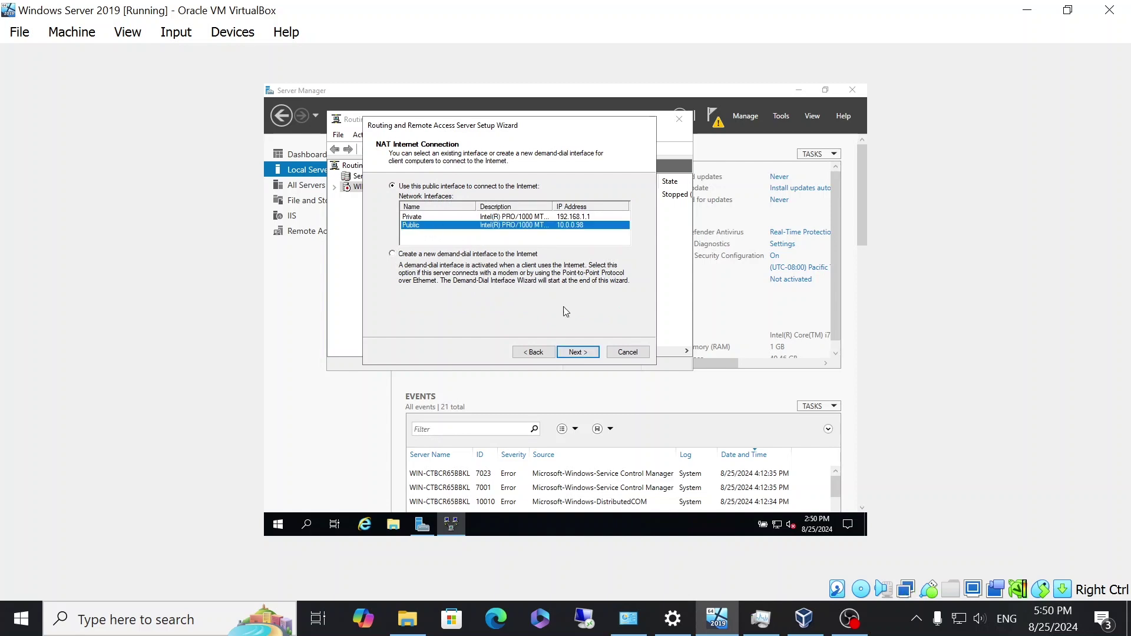
left_click(594, 354)
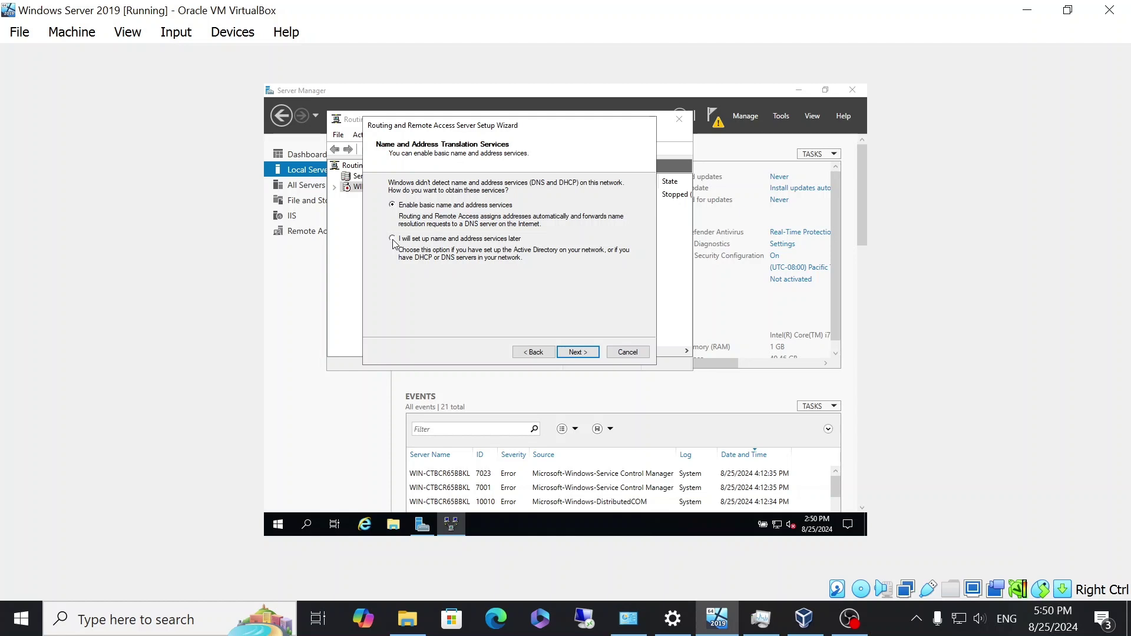
left_click(576, 352)
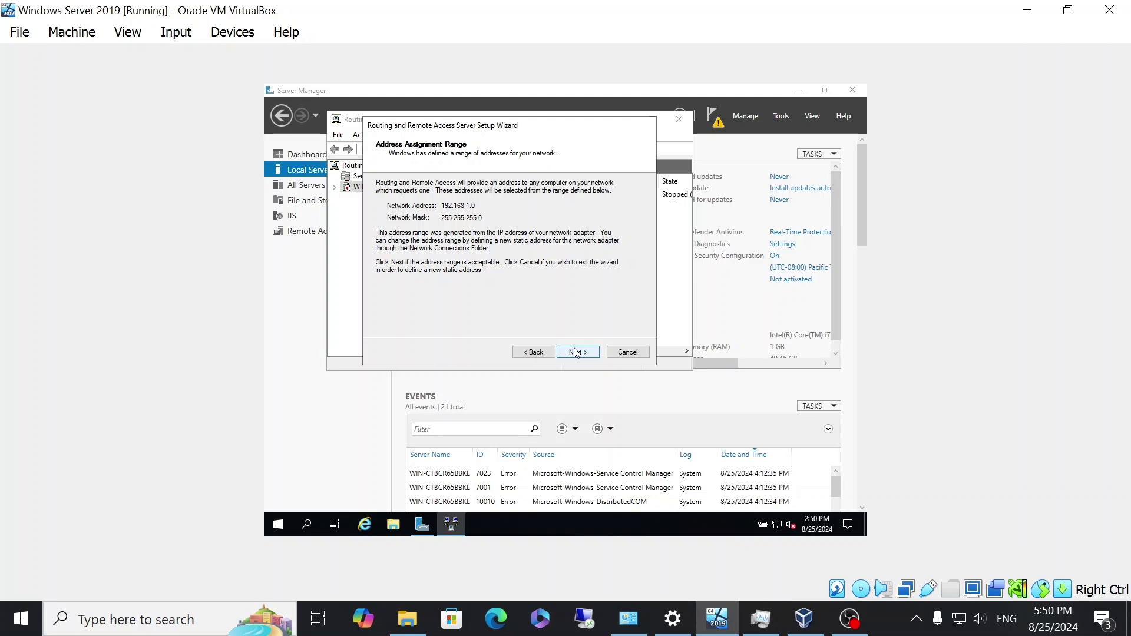
left_click(577, 353)
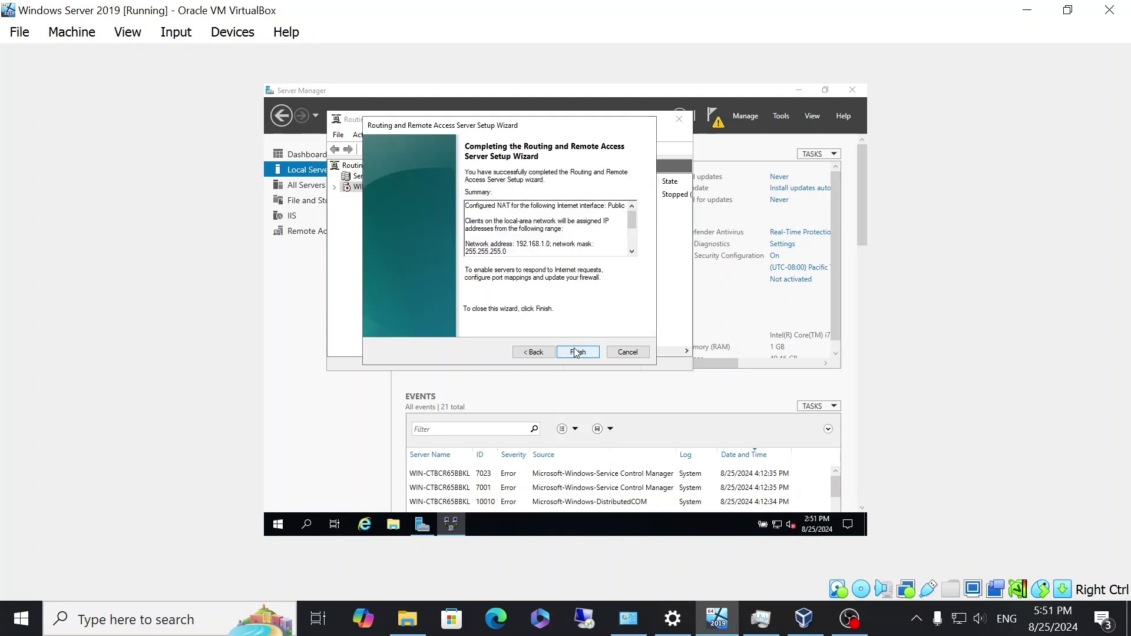
Finish the setup wizard, acknowledging the firewall port warning, so the service starts
left_click(577, 353)
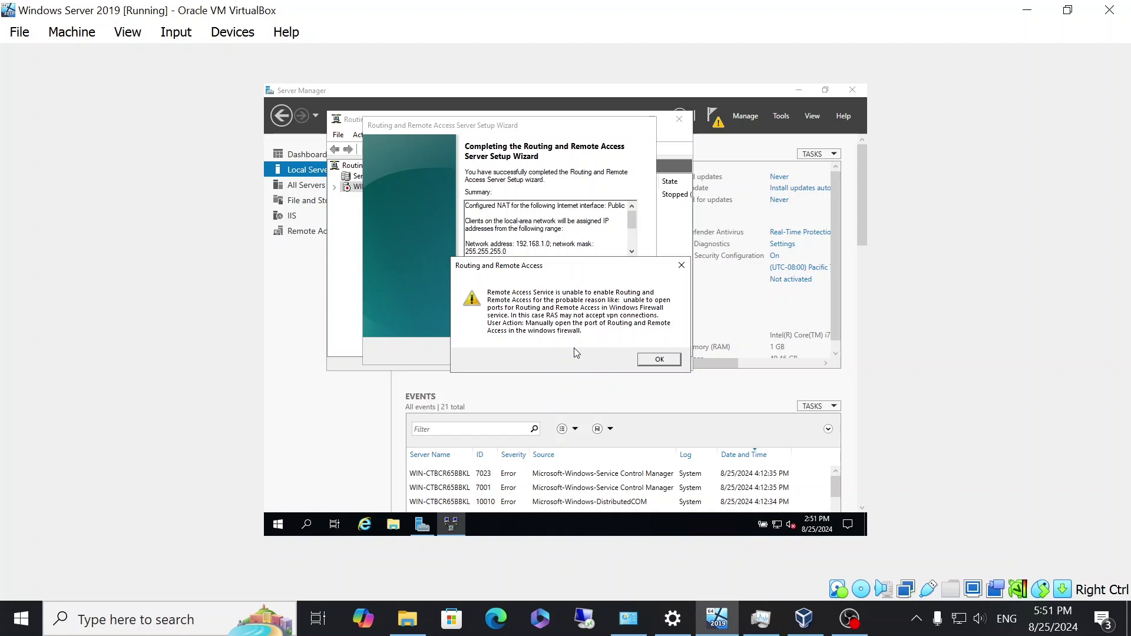
left_click(650, 360)
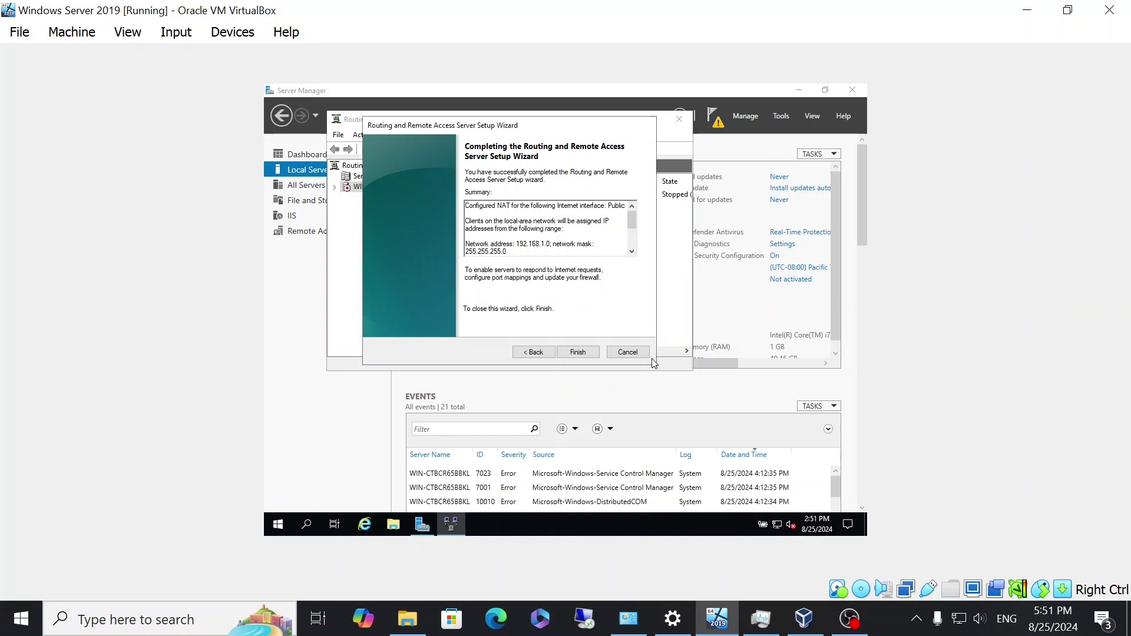
left_click(587, 352)
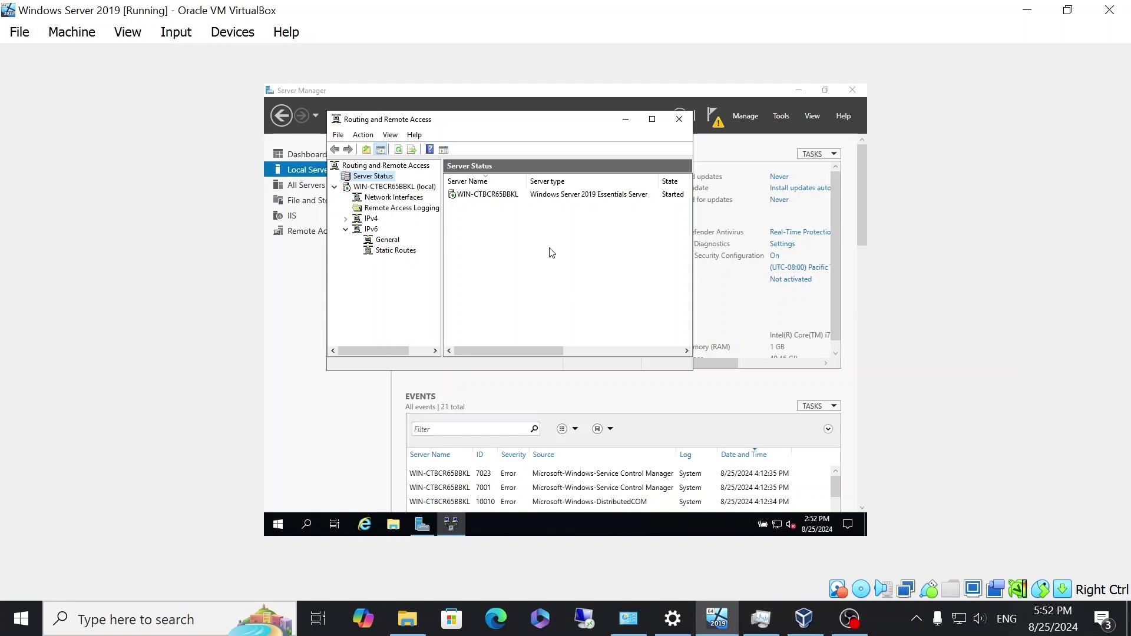
Review the NAT properties of the Private and Public interfaces under IPv4, cancelling each unchanged
left_click(362, 220)
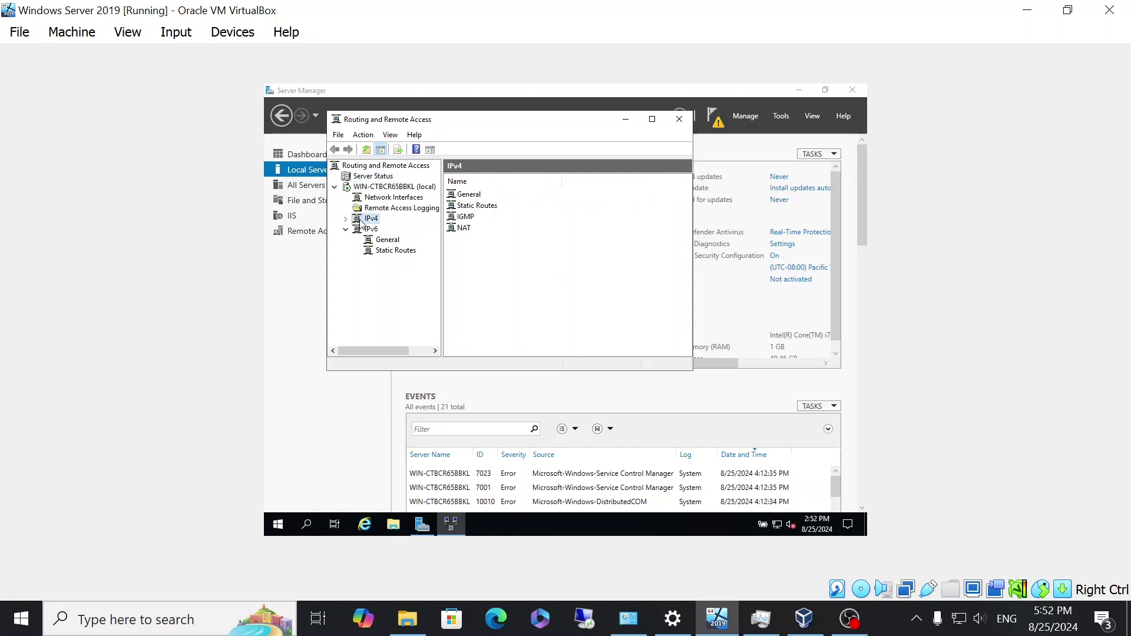
double_click(455, 228)
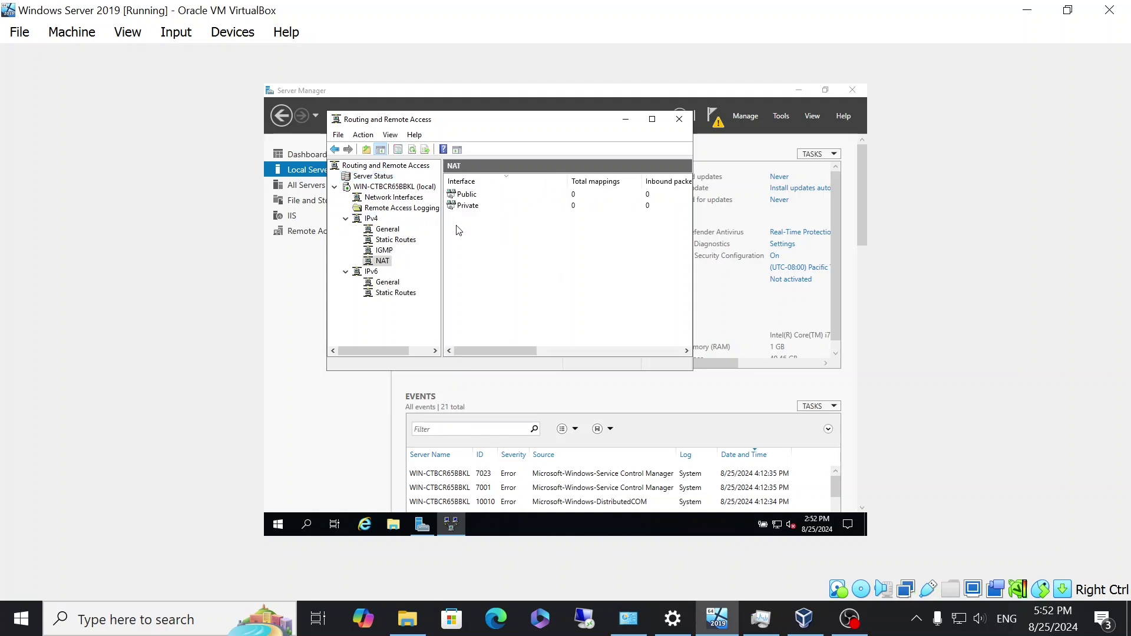
double_click(465, 206)
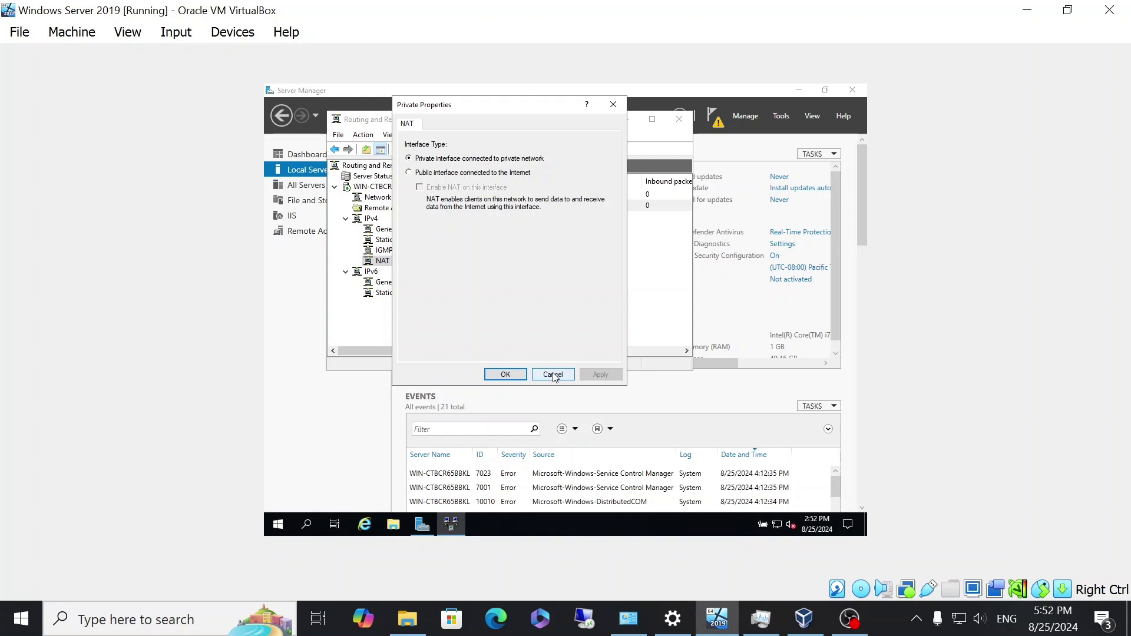
left_click(553, 375)
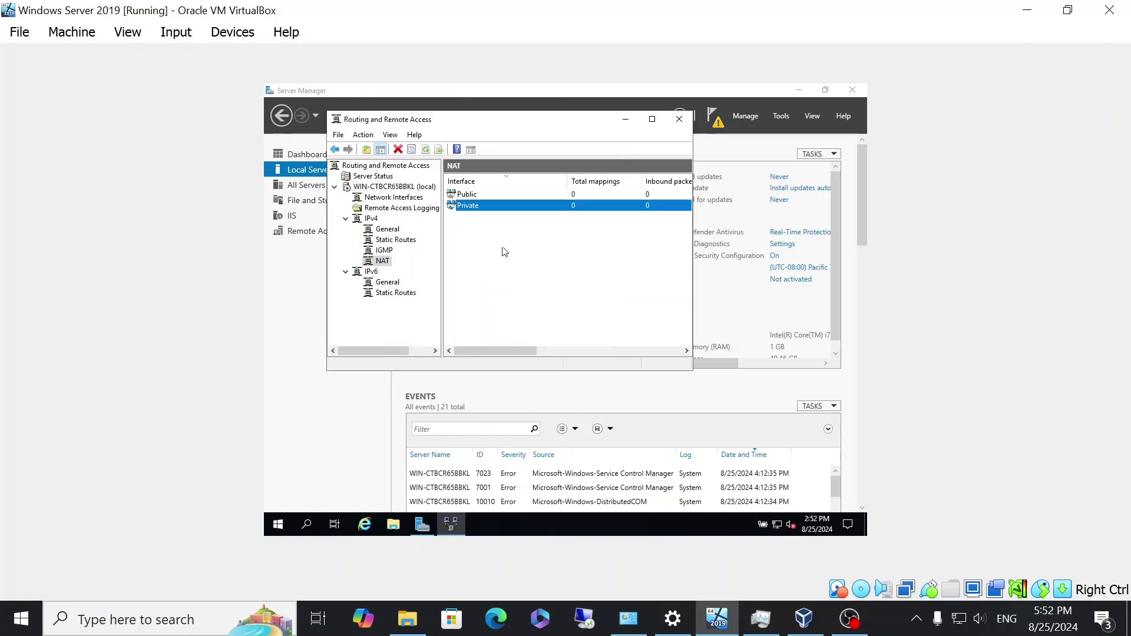
left_click(498, 197)
double_click(498, 195)
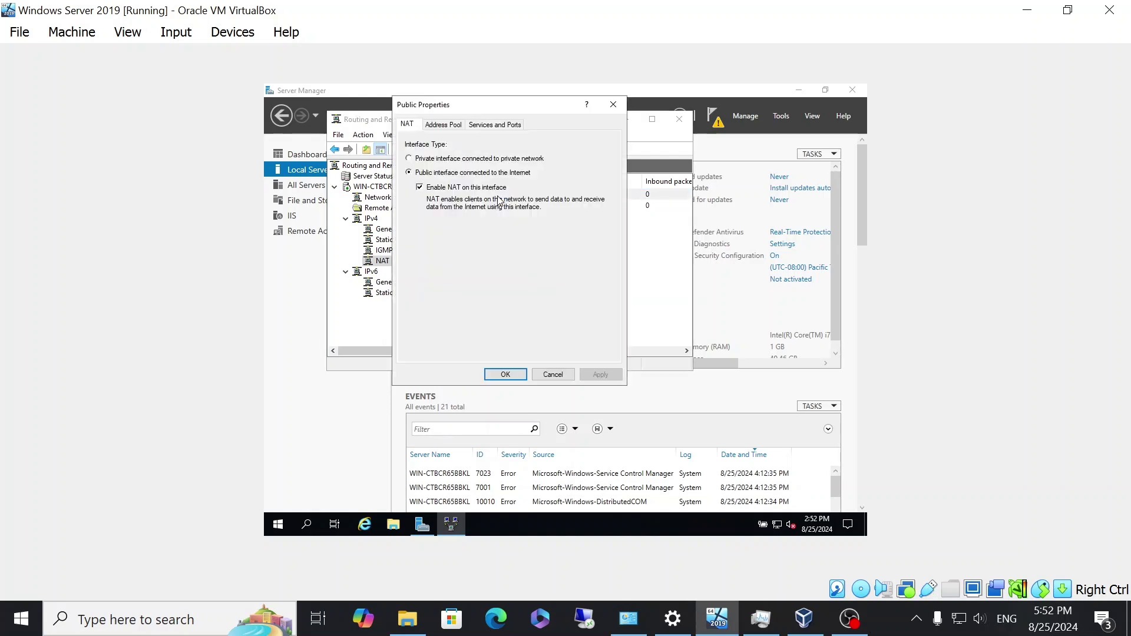
left_click(553, 375)
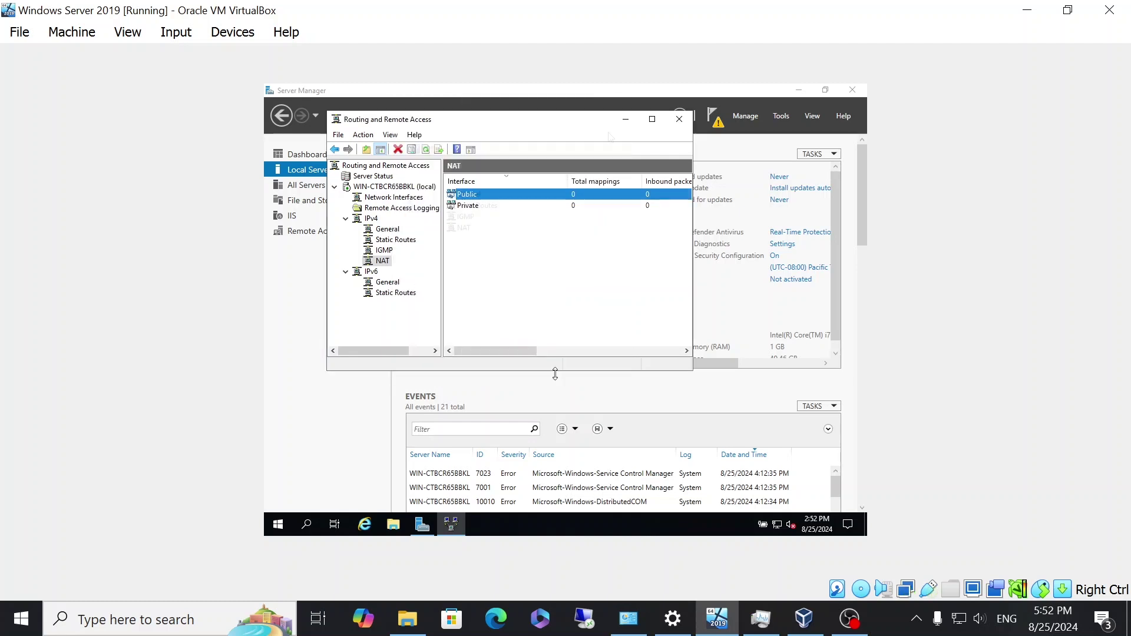
Close Routing and Remote Access and select the DHCP Server role with its management tools
left_click(684, 120)
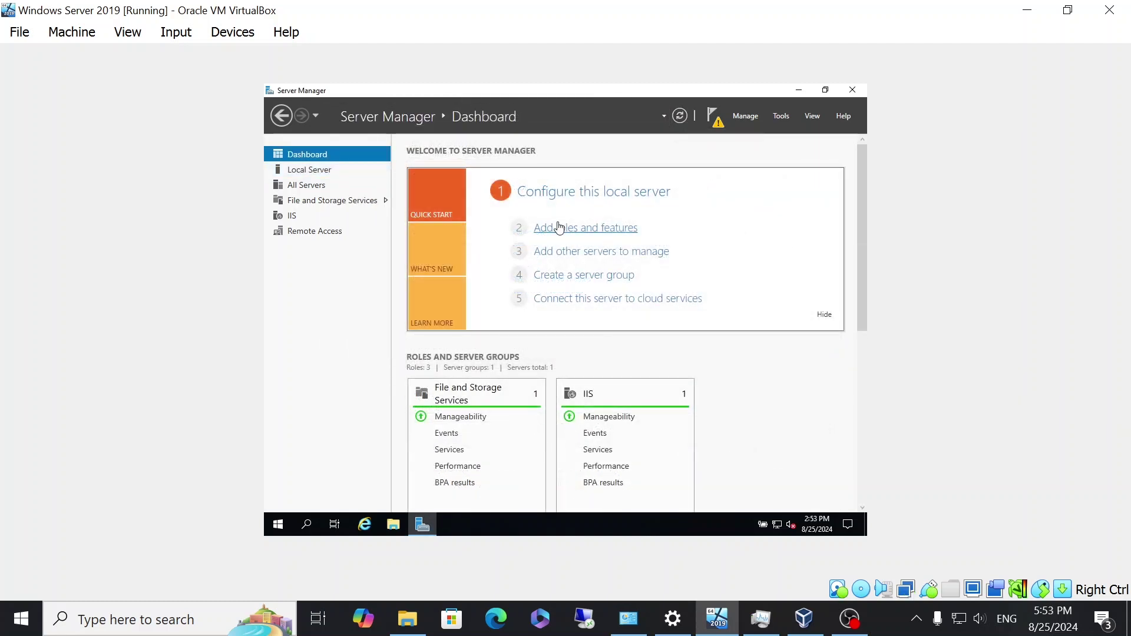
left_click(558, 228)
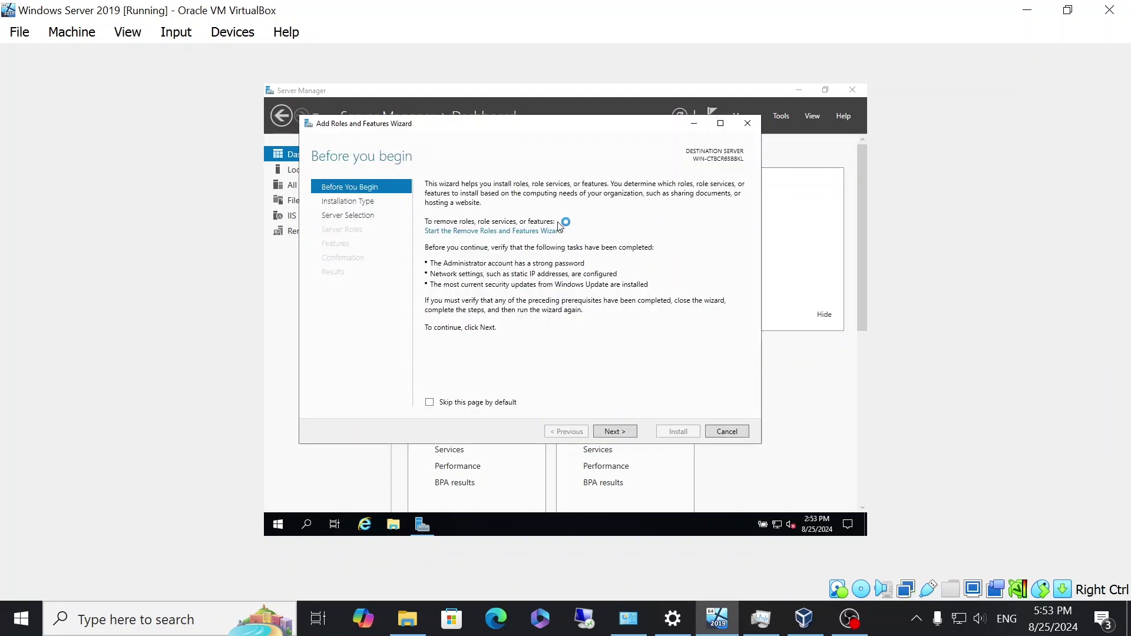
left_click(629, 432)
left_click(629, 432)
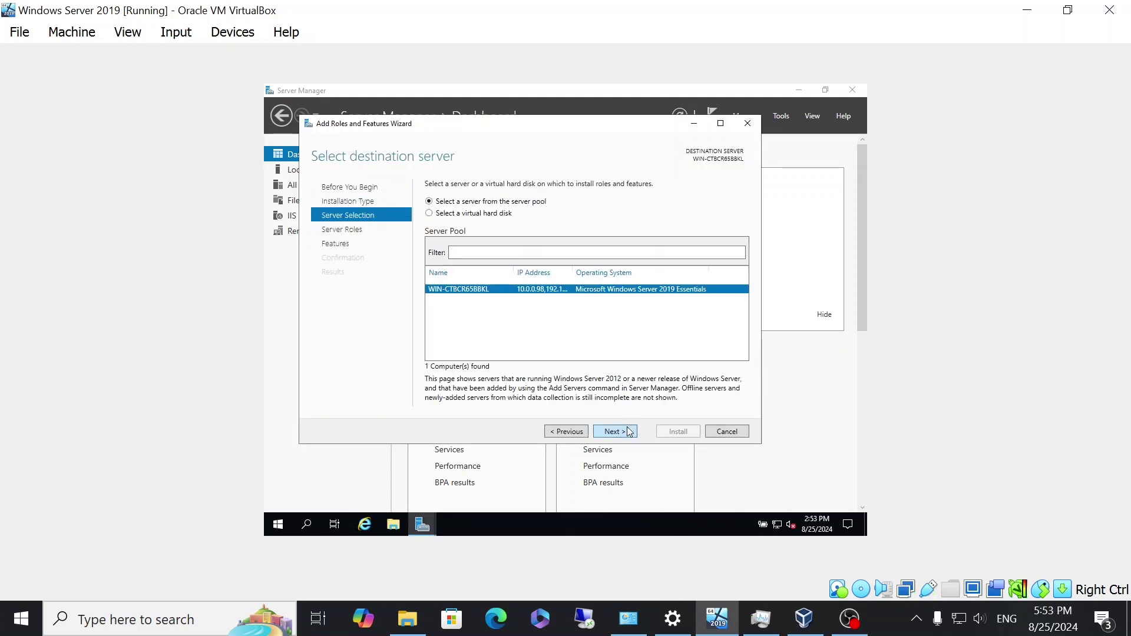
left_click(630, 432)
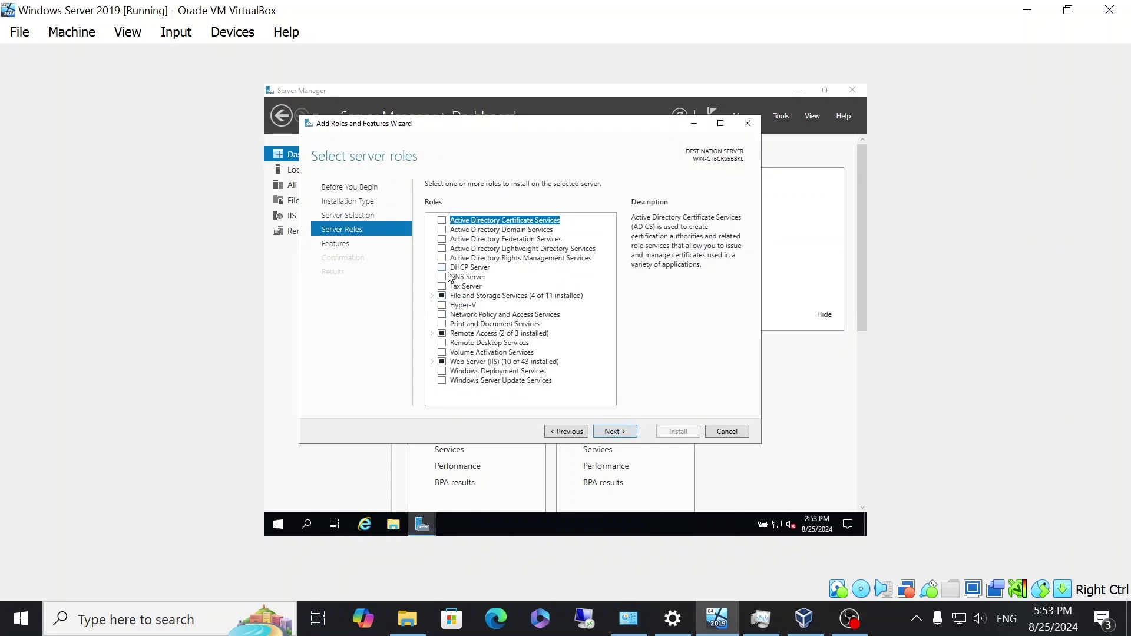
left_click(443, 267)
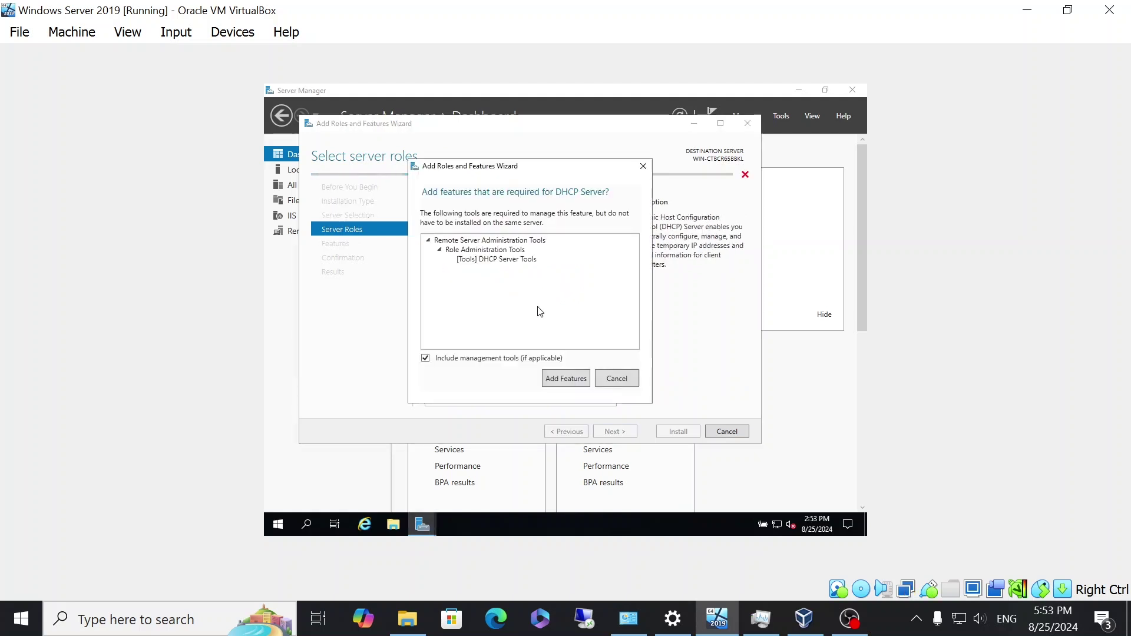
left_click(577, 384)
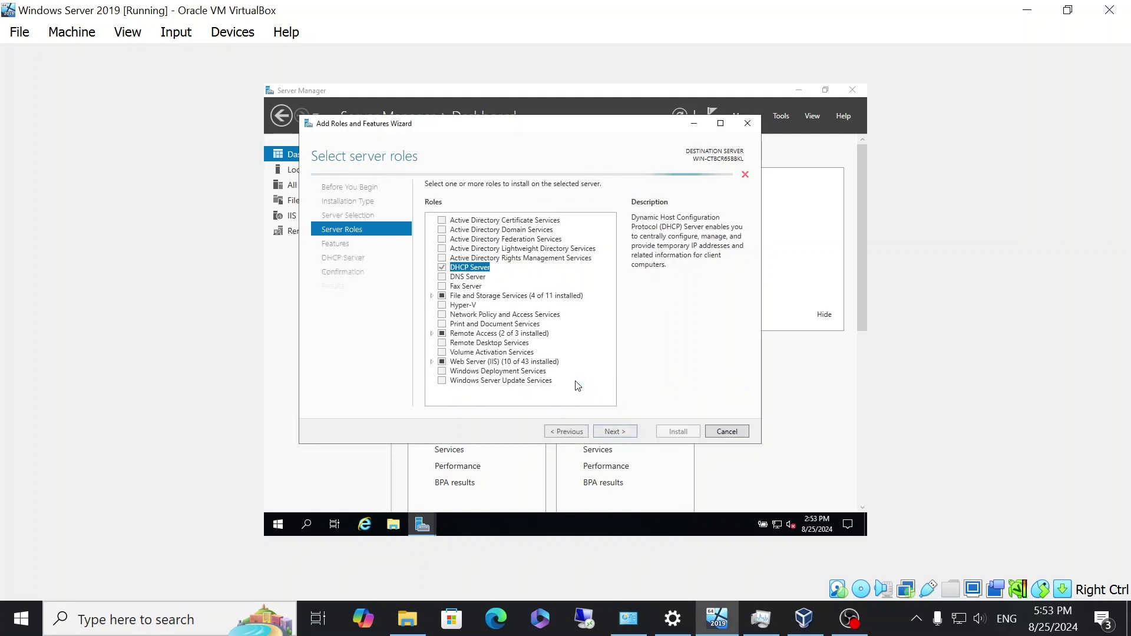
Continue to confirmation, allow automatic restart, and install the DHCP Server role
left_click(624, 431)
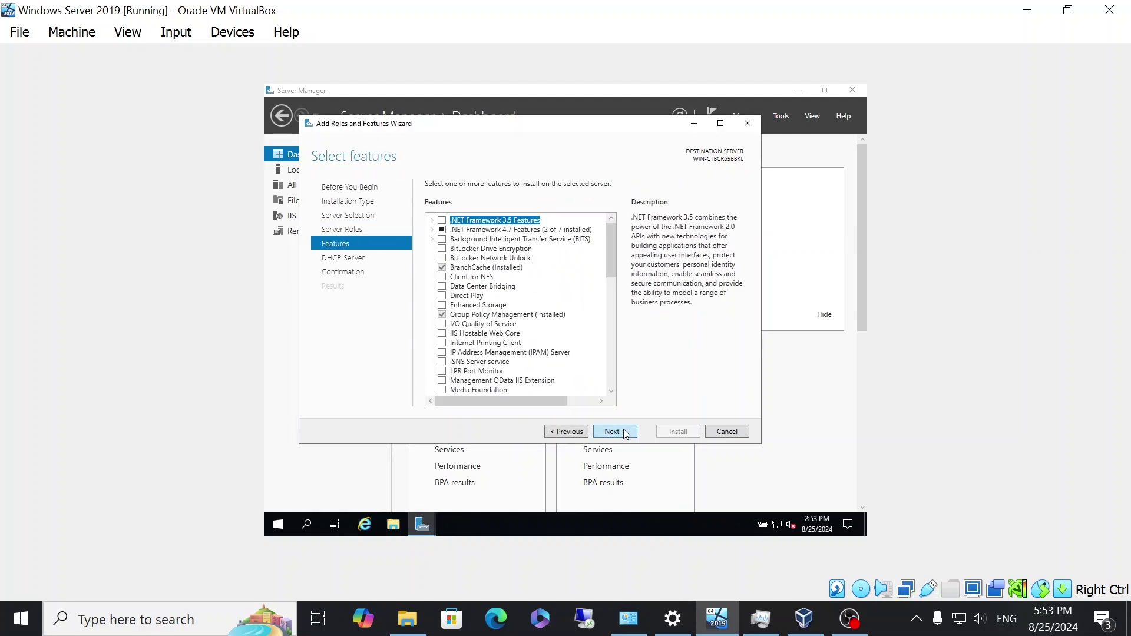
left_click(625, 433)
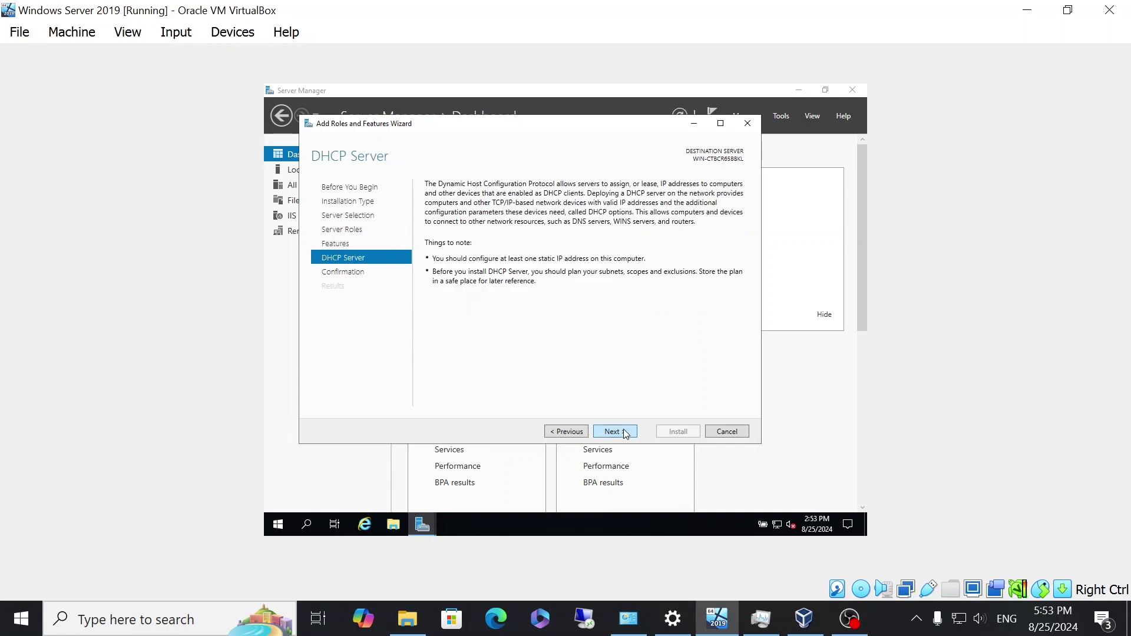
left_click(624, 433)
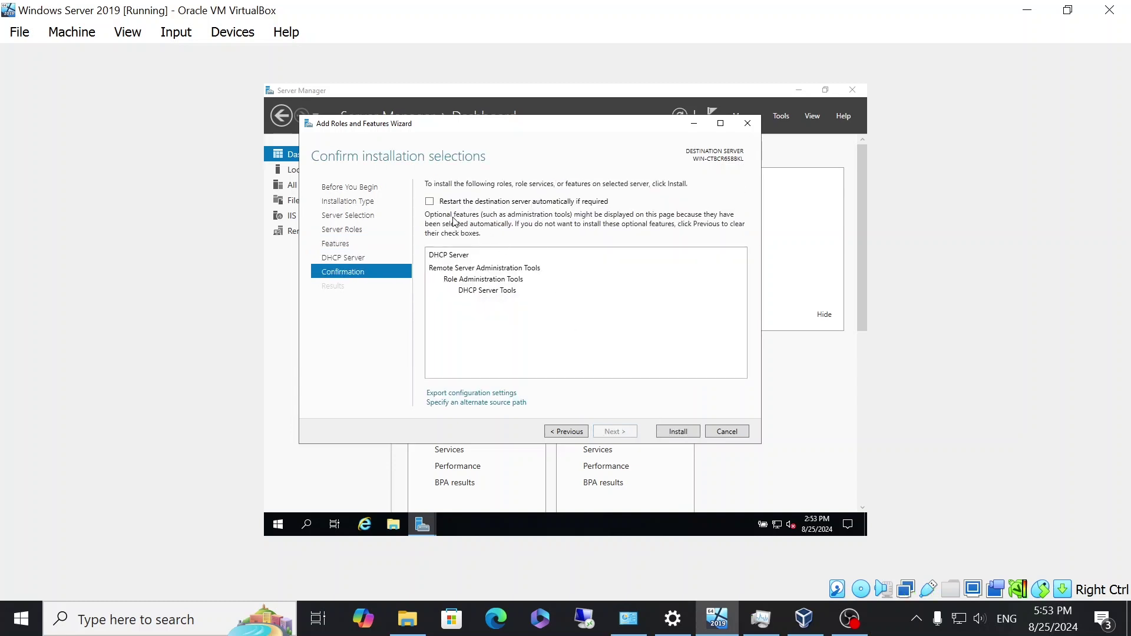
left_click(430, 202)
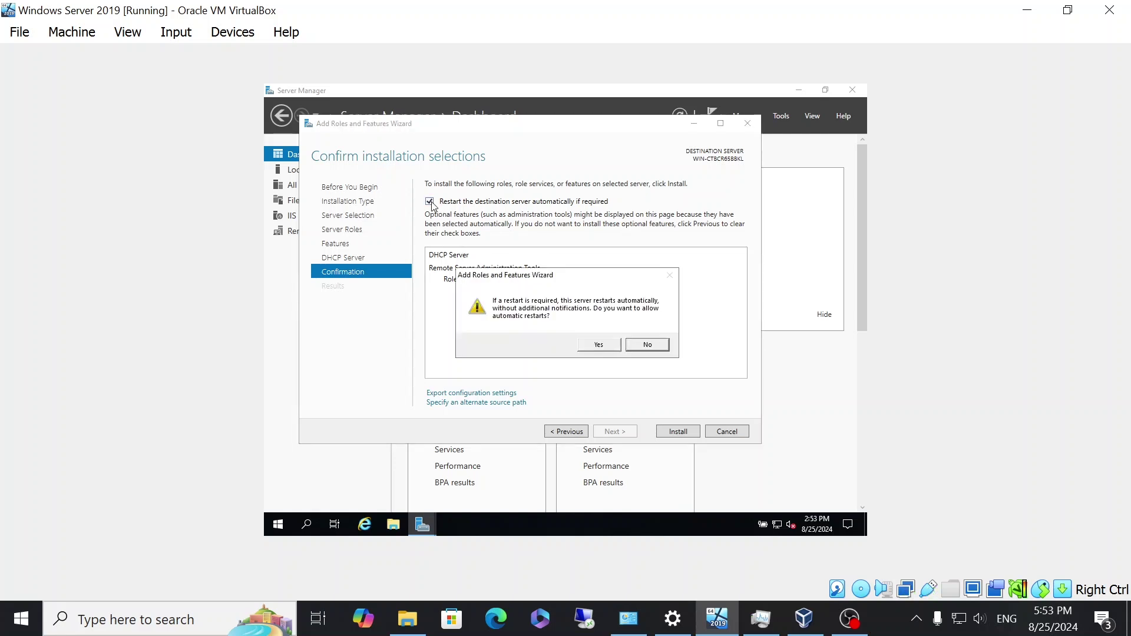
left_click(599, 344)
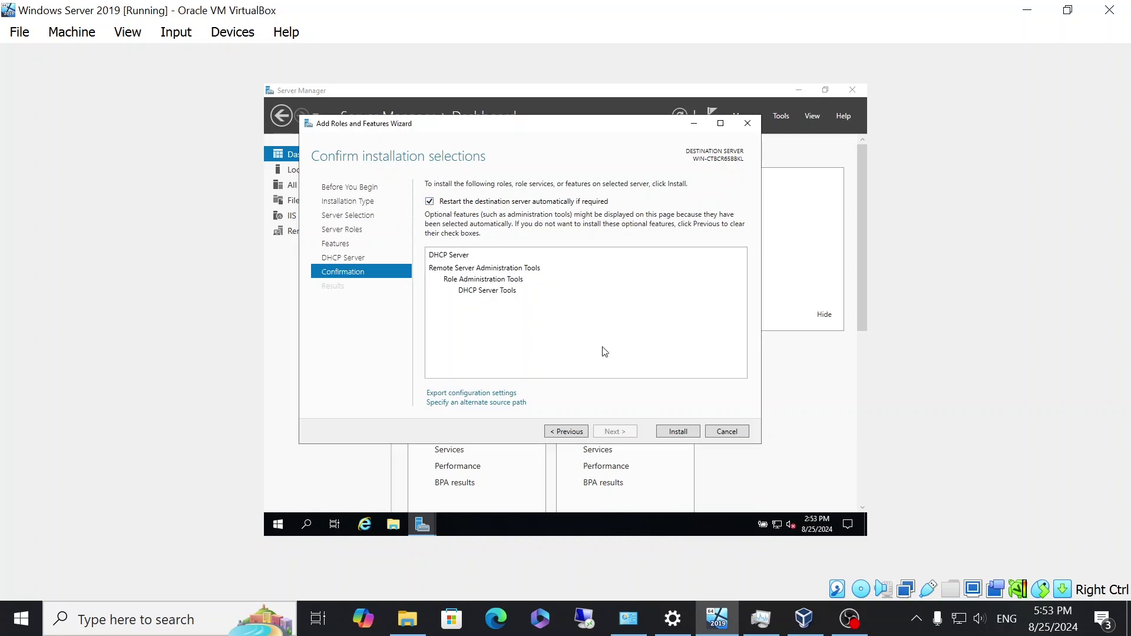
left_click(678, 433)
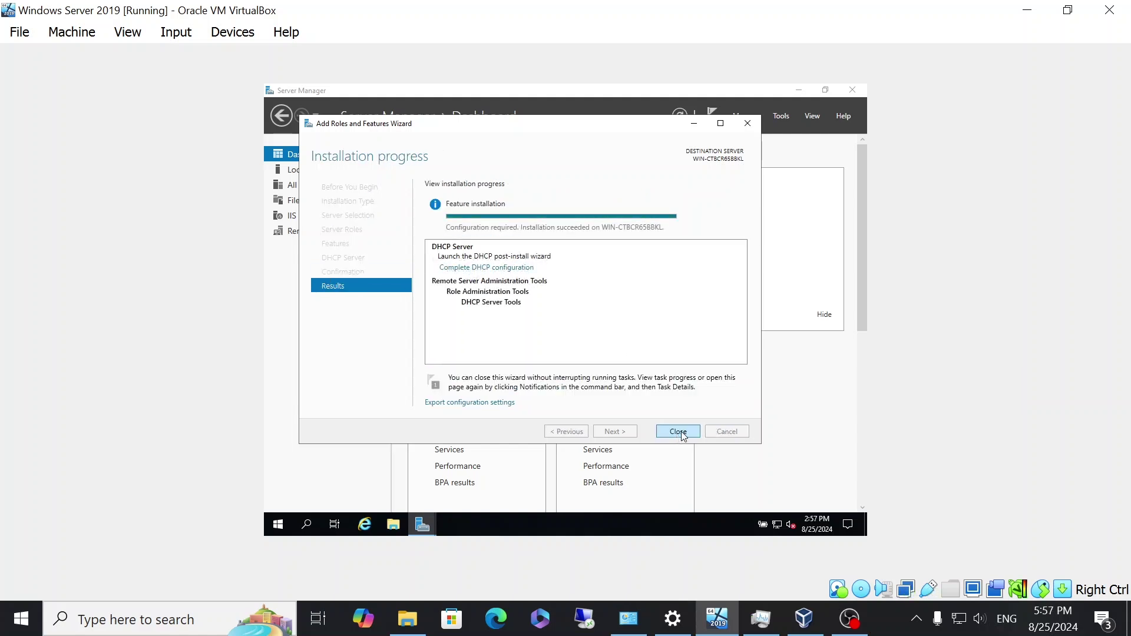
left_click(679, 431)
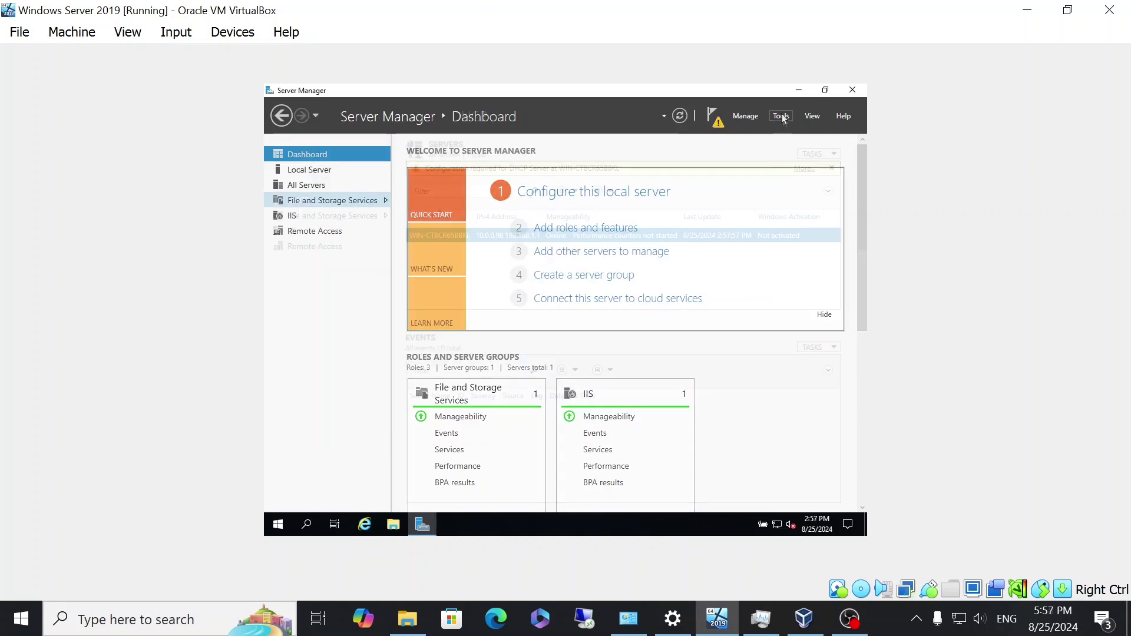
Launch the DHCP console from Tools, expand the server and IPv4 nodes, and maximize it
left_click(781, 116)
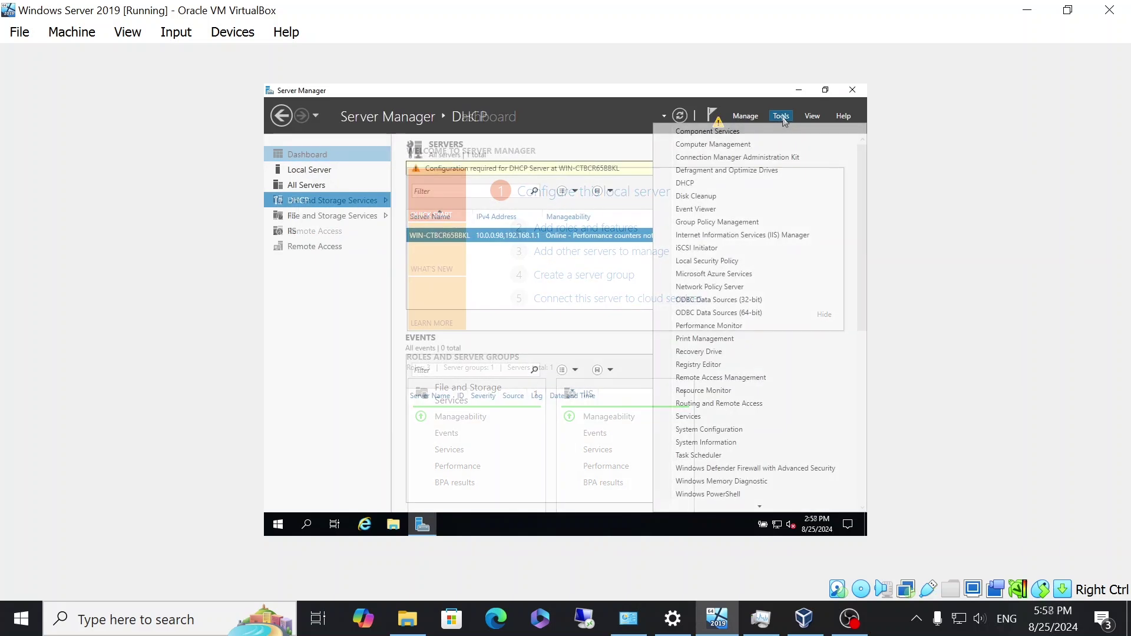
left_click(695, 181)
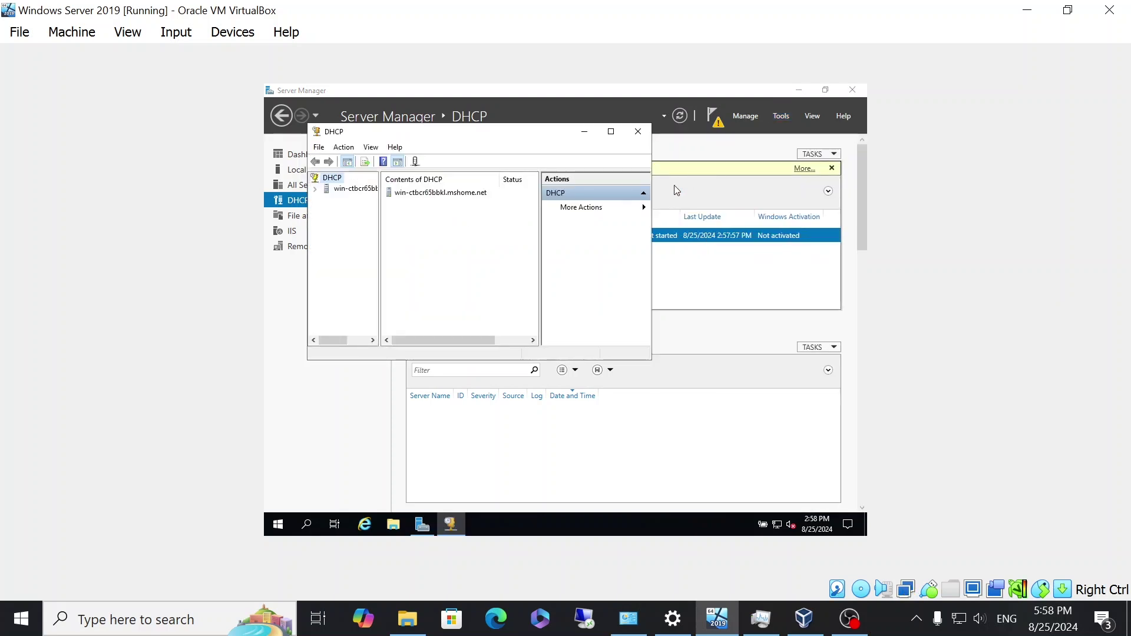
left_click(315, 189)
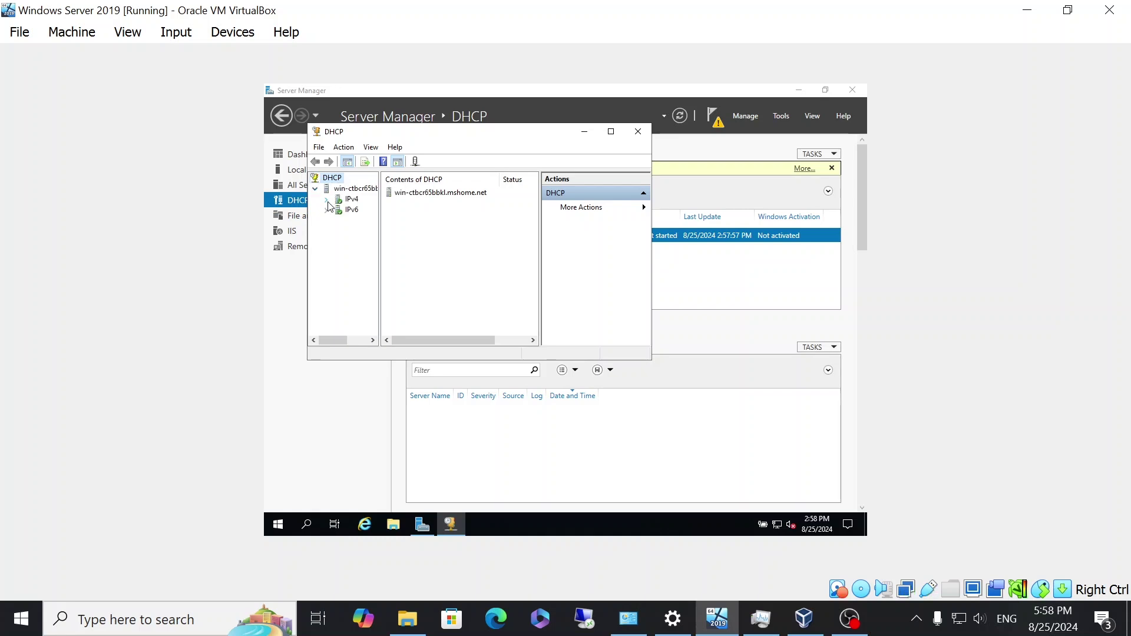
left_click(326, 200)
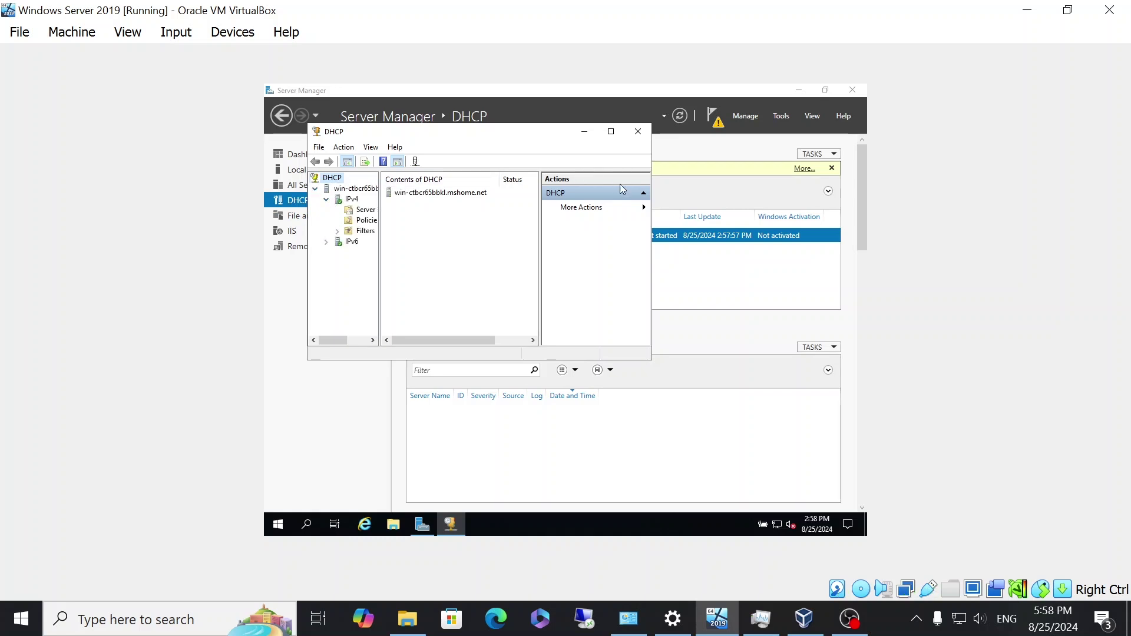
left_click(611, 131)
left_click(311, 155)
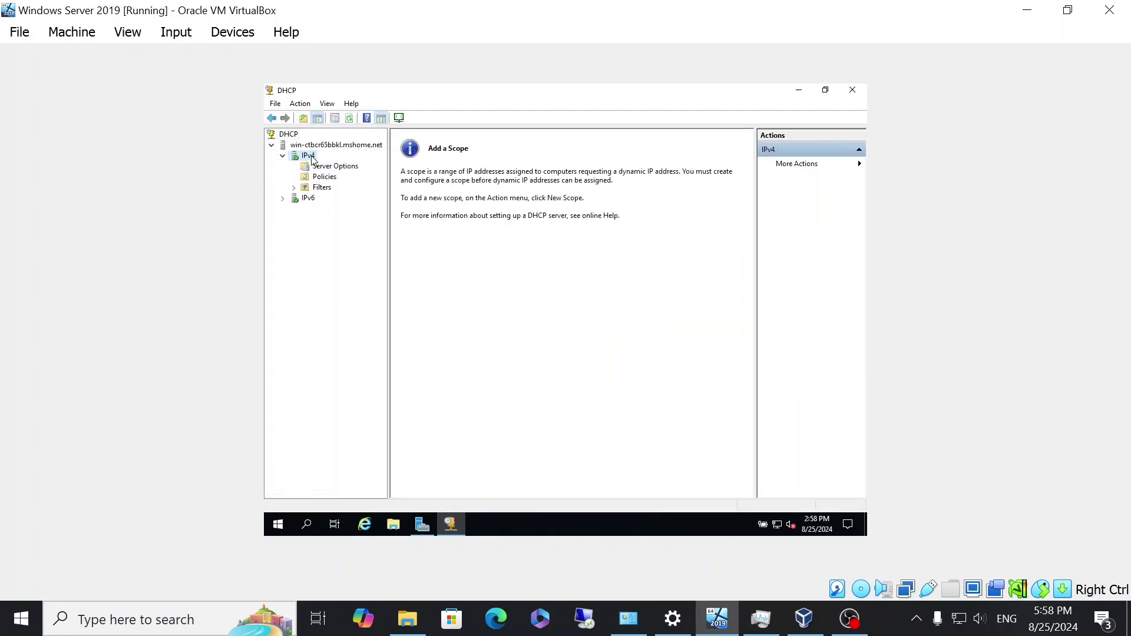
Start a new DHCP scope named 'VM Network' with description '192.168.1.0 Network'
right_click(313, 159)
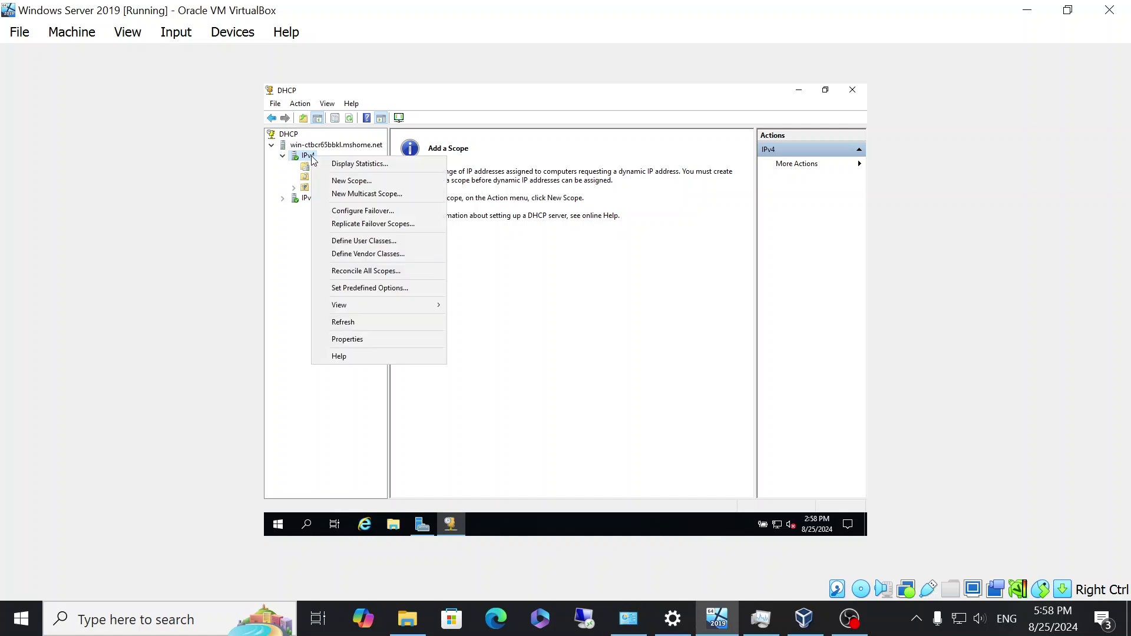
left_click(336, 181)
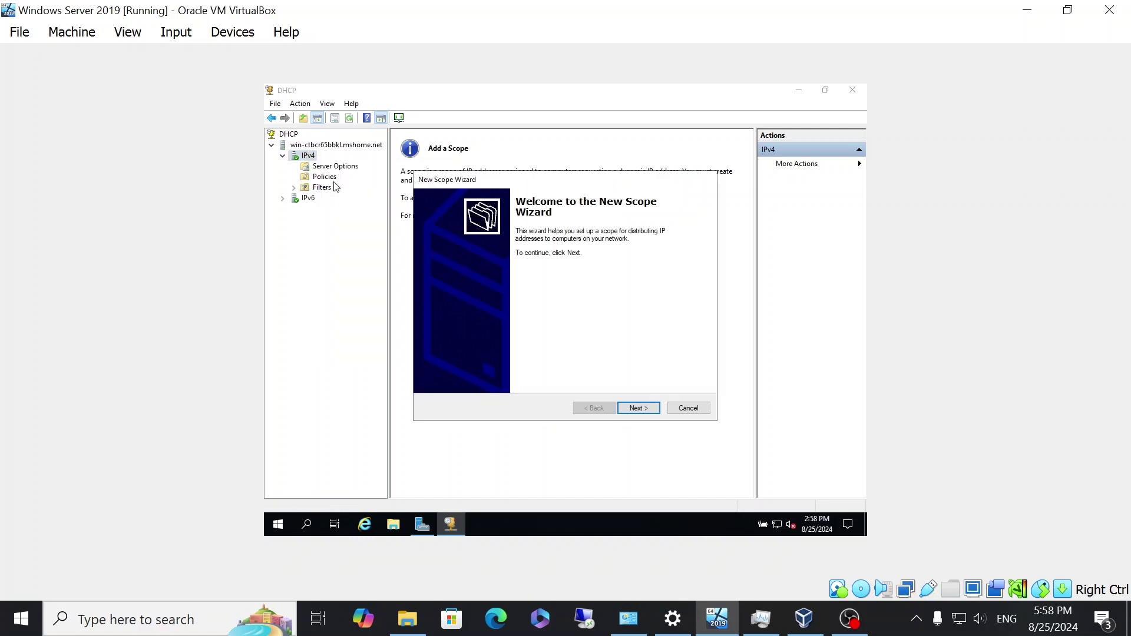
left_click(636, 410)
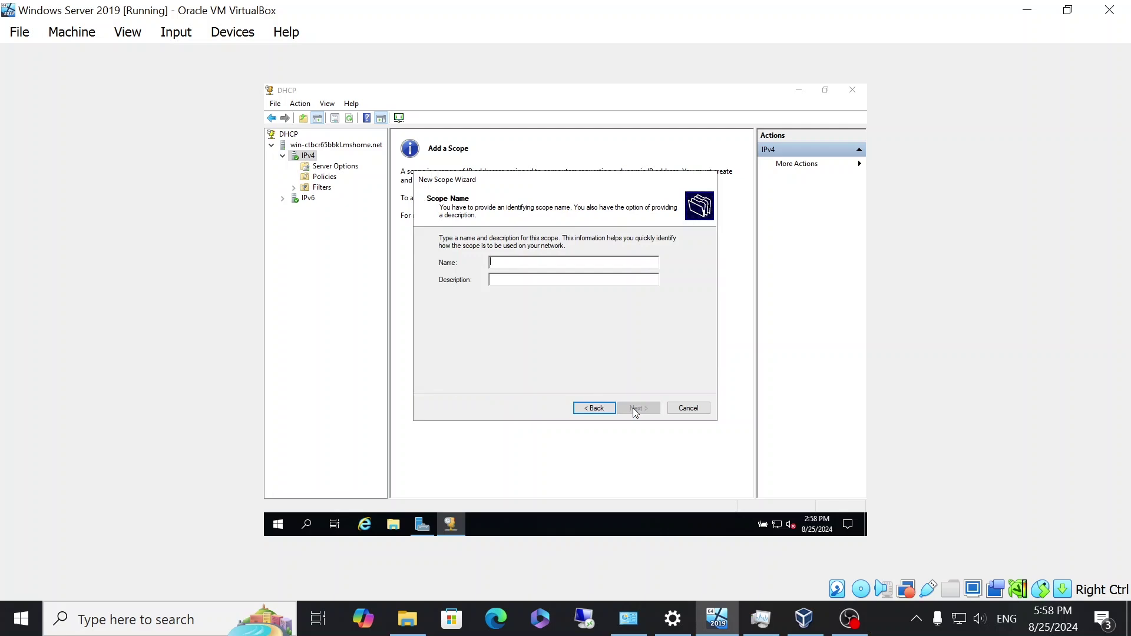
type("VM Network")
key("Tab")
type("192")
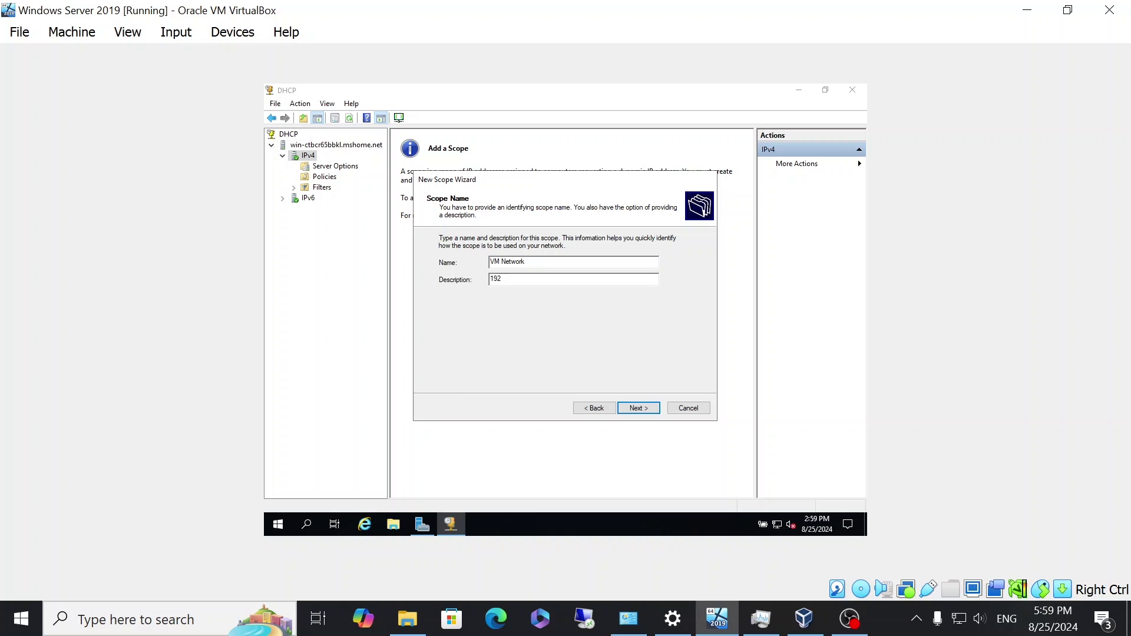
type(".168.1.0 Network")
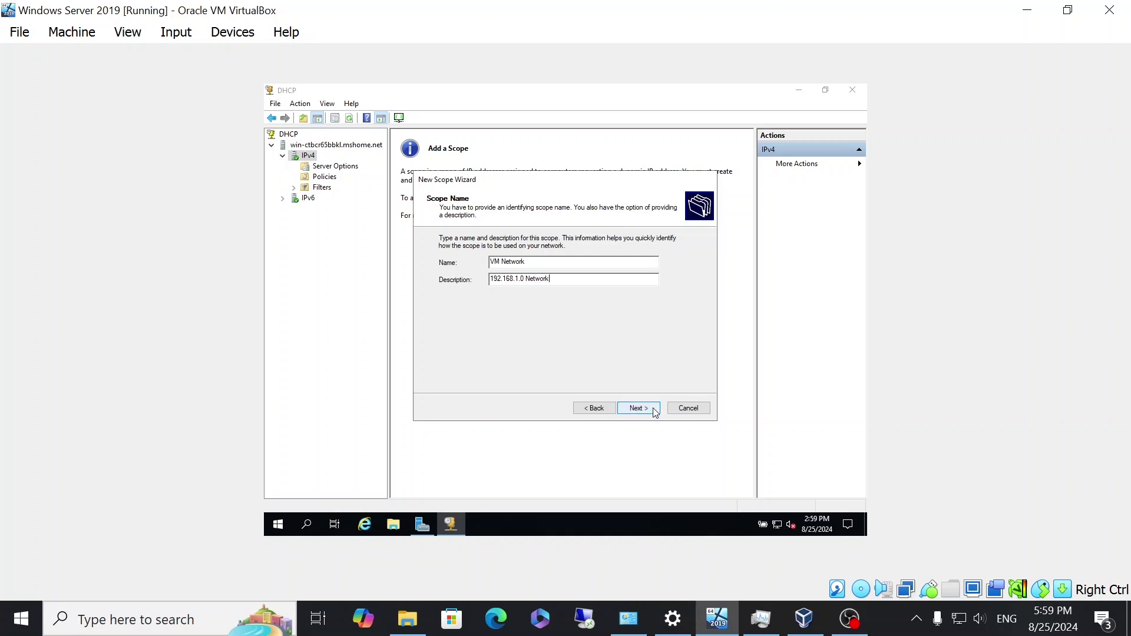
Set the scope range 192.168.1.25 to 192.168.1.50 with mask 255.255.255.0
left_click(656, 413)
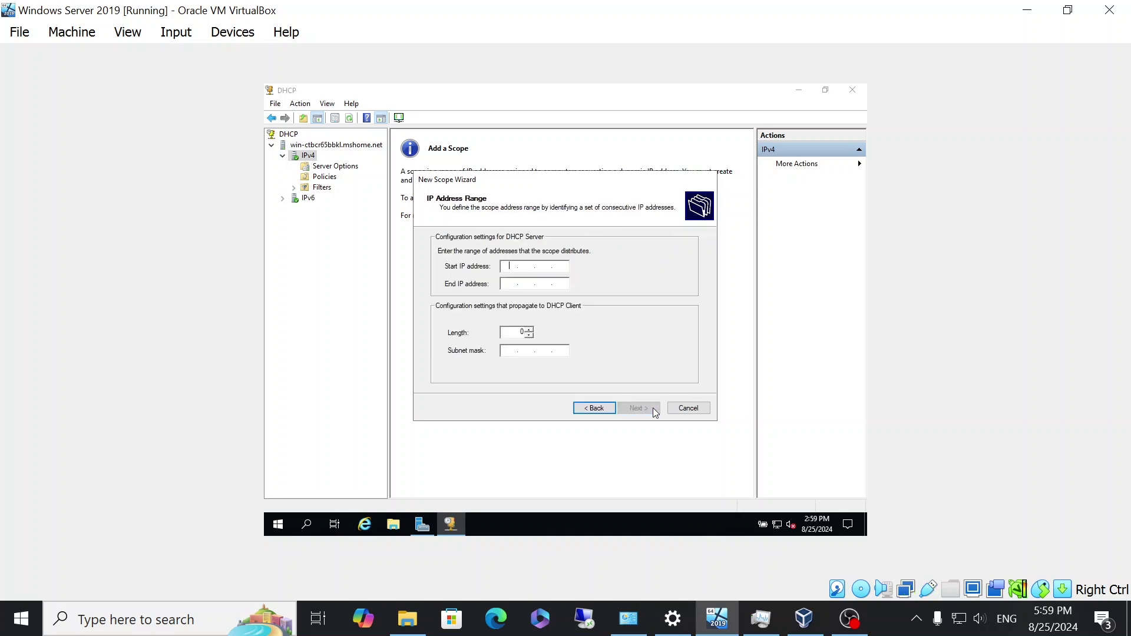
type("192 . 168 . 1 . 25")
key("Tab")
type("192 . ")
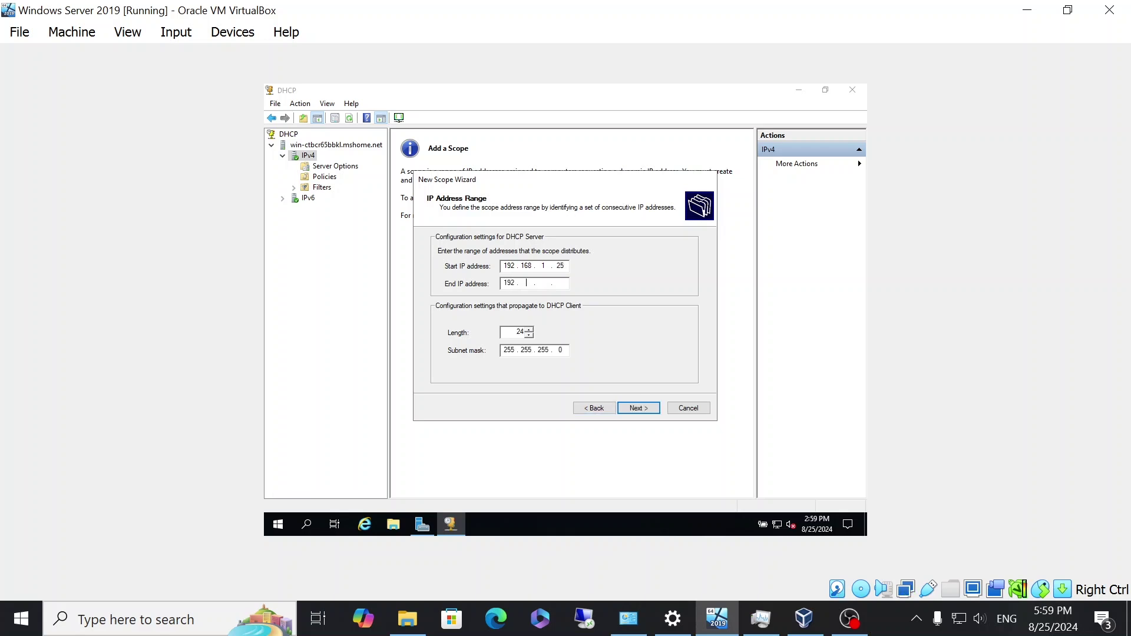
type("16")
type("1 . 50")
left_click(657, 408)
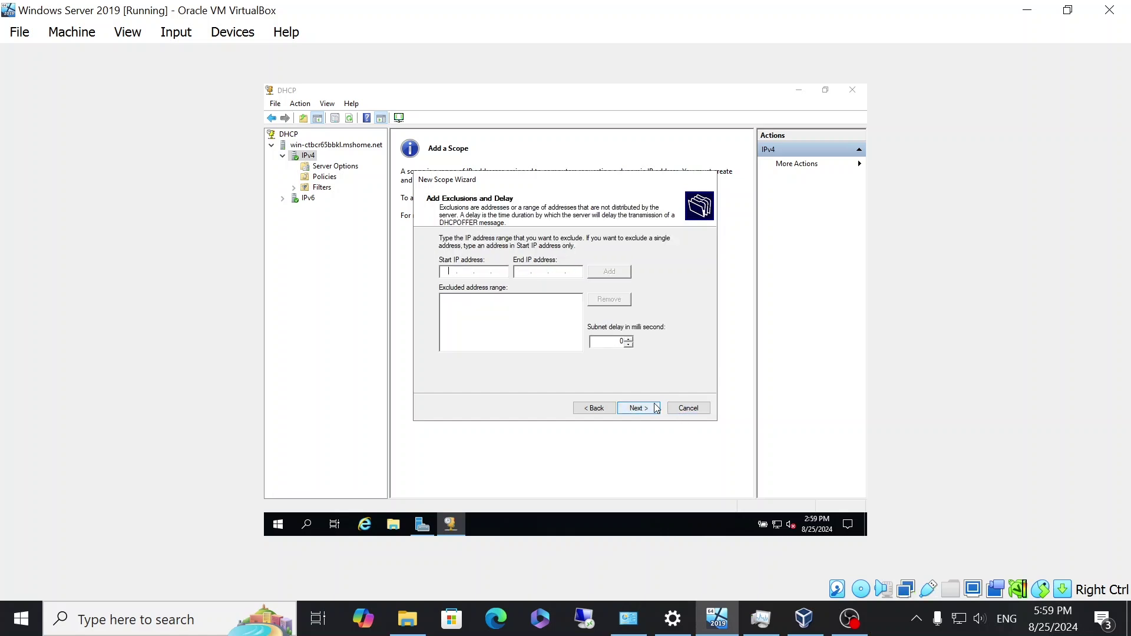
Skip exclusions, keep the default lease, and add router 192.168.1.1 as the gateway
left_click(655, 411)
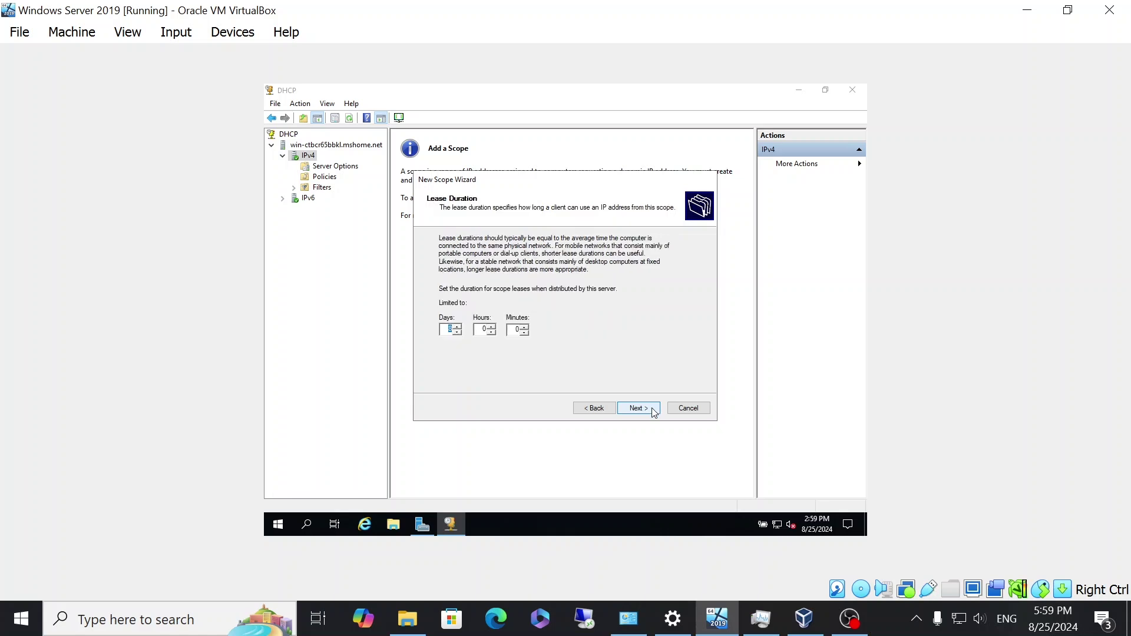
left_click(653, 411)
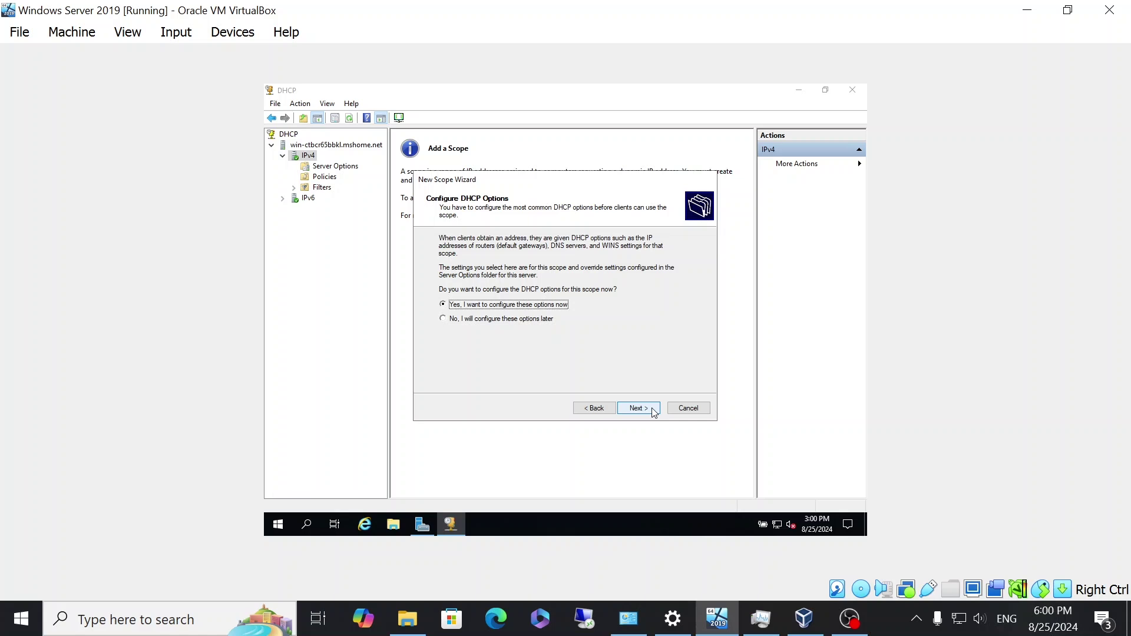
left_click(654, 413)
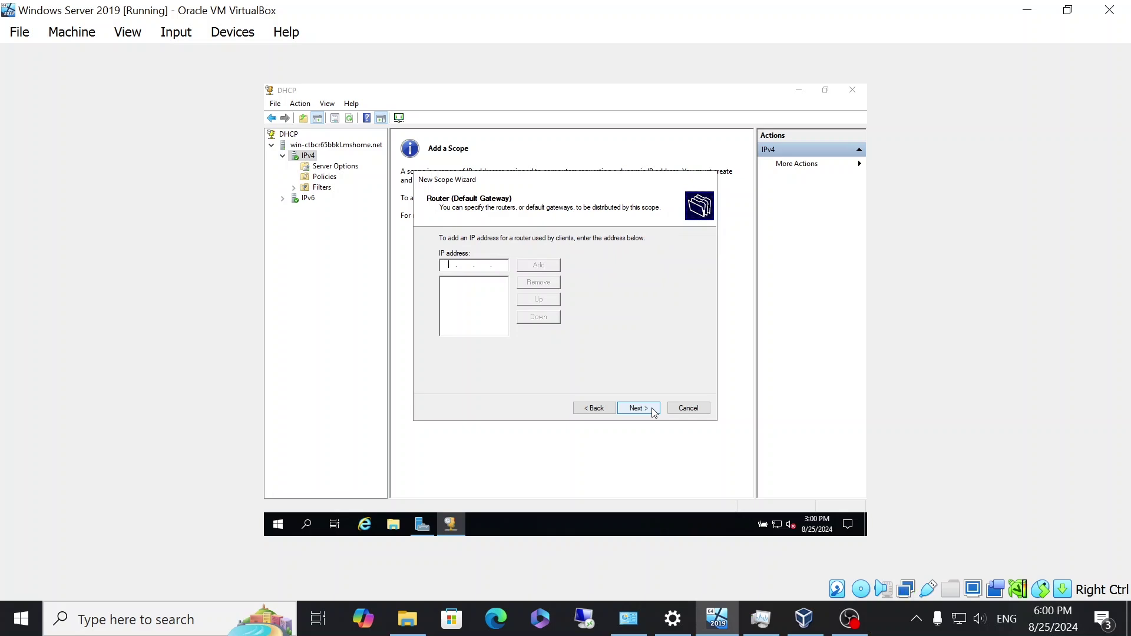
type("192 . 168 . 1 . 1")
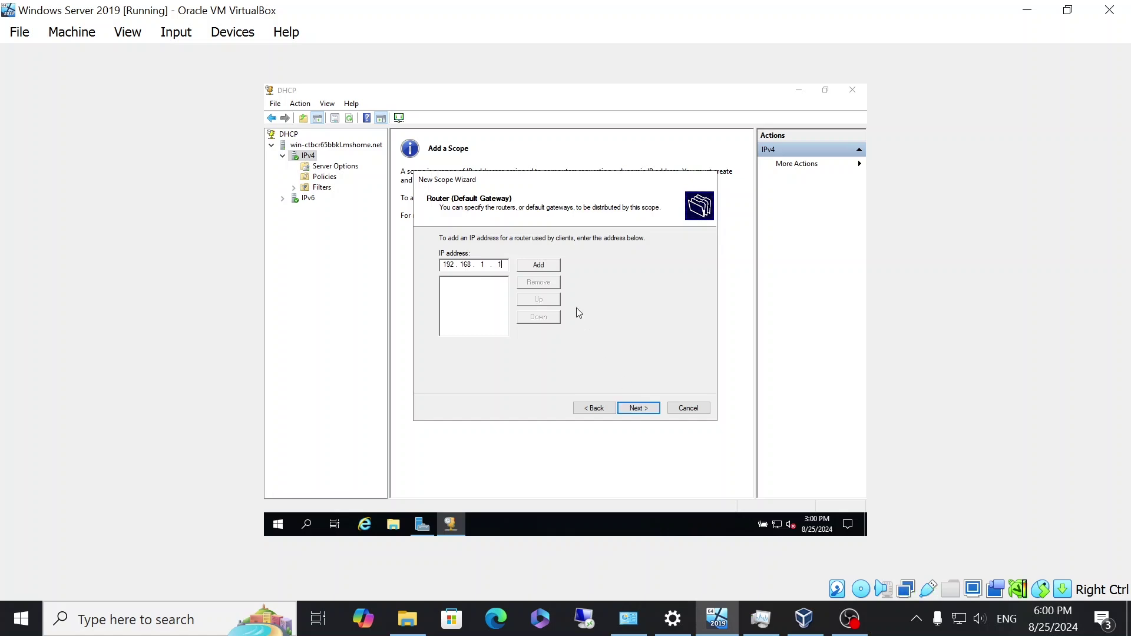
left_click(545, 269)
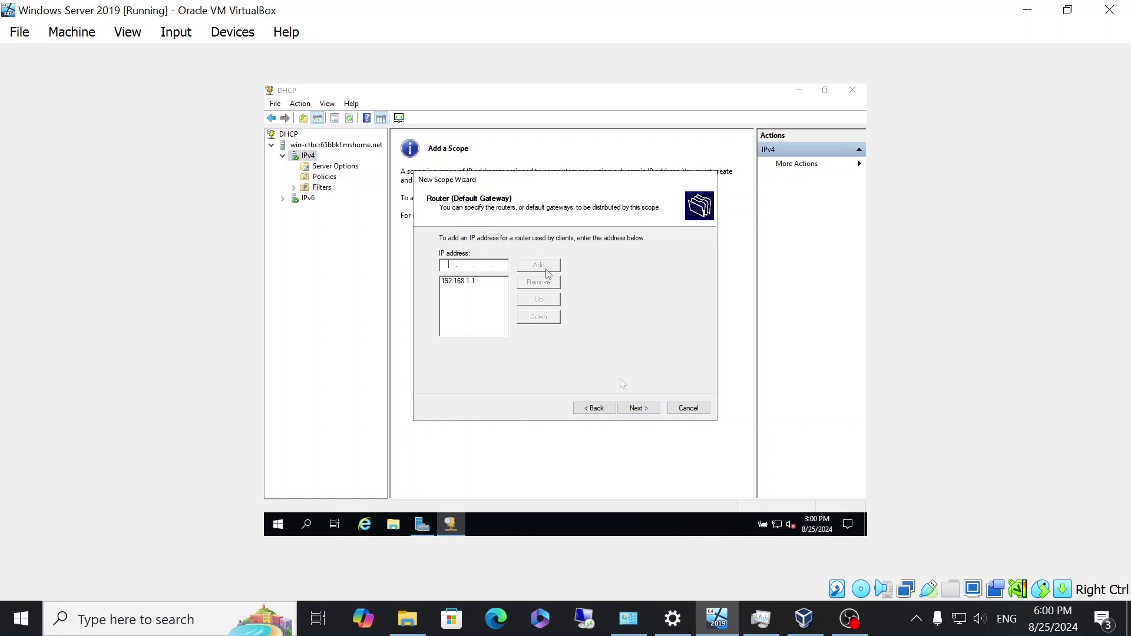
Keep DNS servers 8.8.8.8 and 8.8.4.4, skip WINS, and activate the scope
left_click(633, 406)
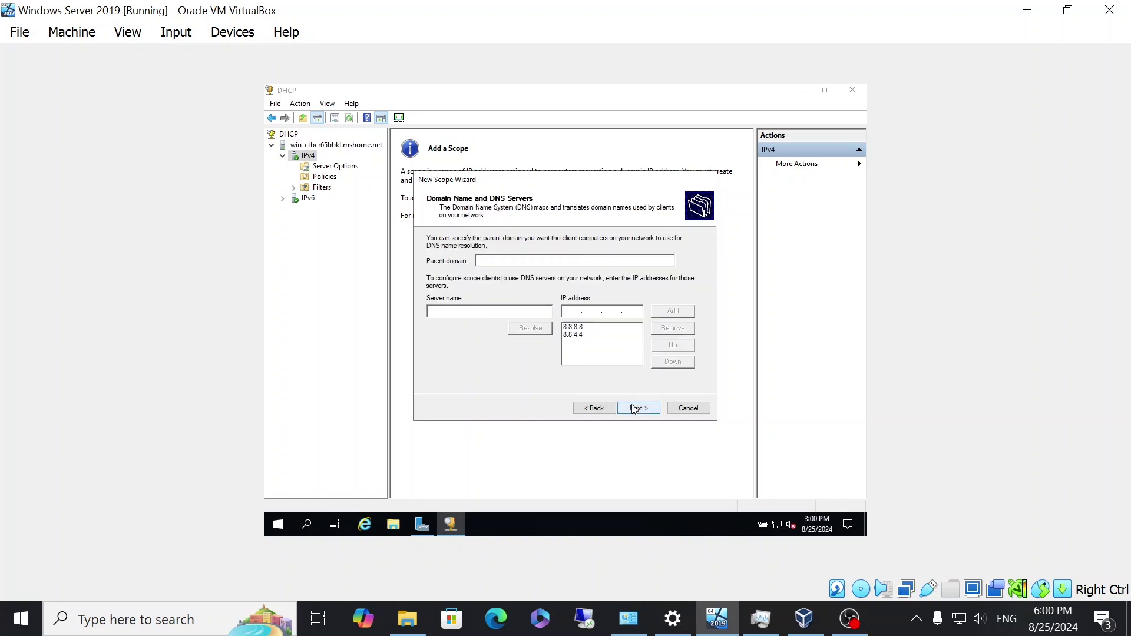
left_click(634, 408)
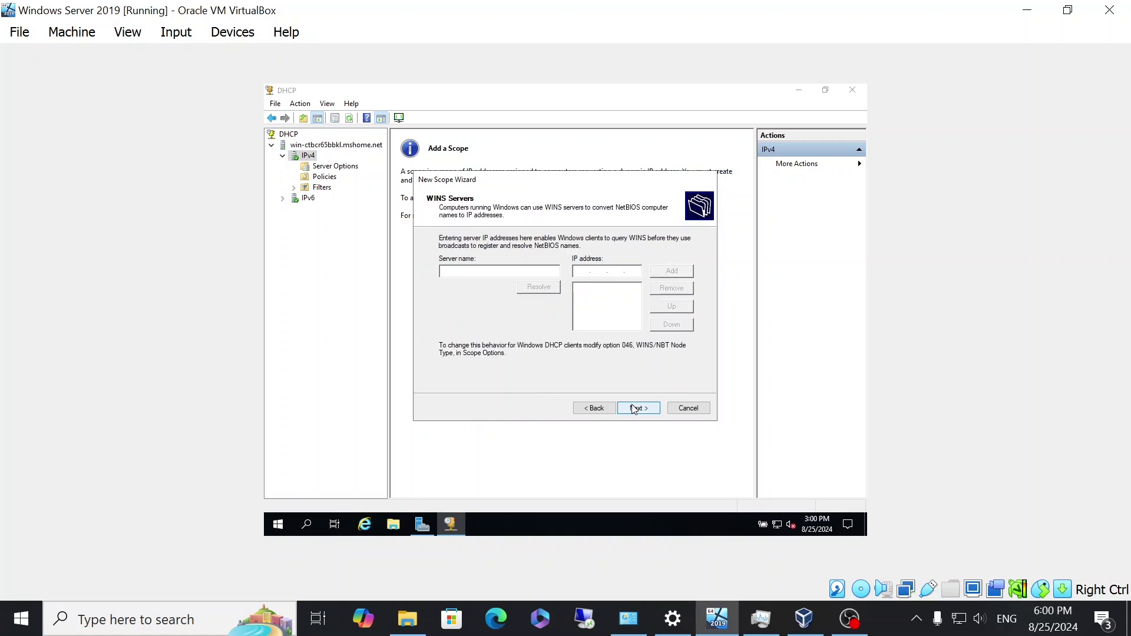
left_click(634, 408)
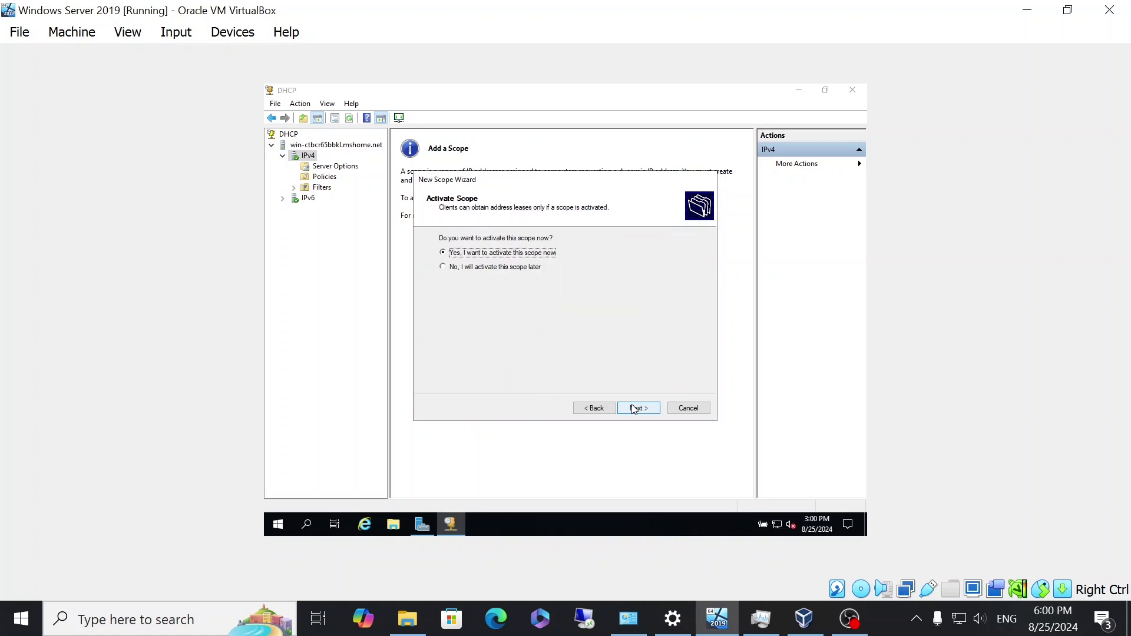
left_click(634, 408)
left_click(634, 408)
Inspect the scope's 192.168.1.25–192.168.1.50 address pool and empty lease list, then return to VirtualBox Manager
left_click(357, 166)
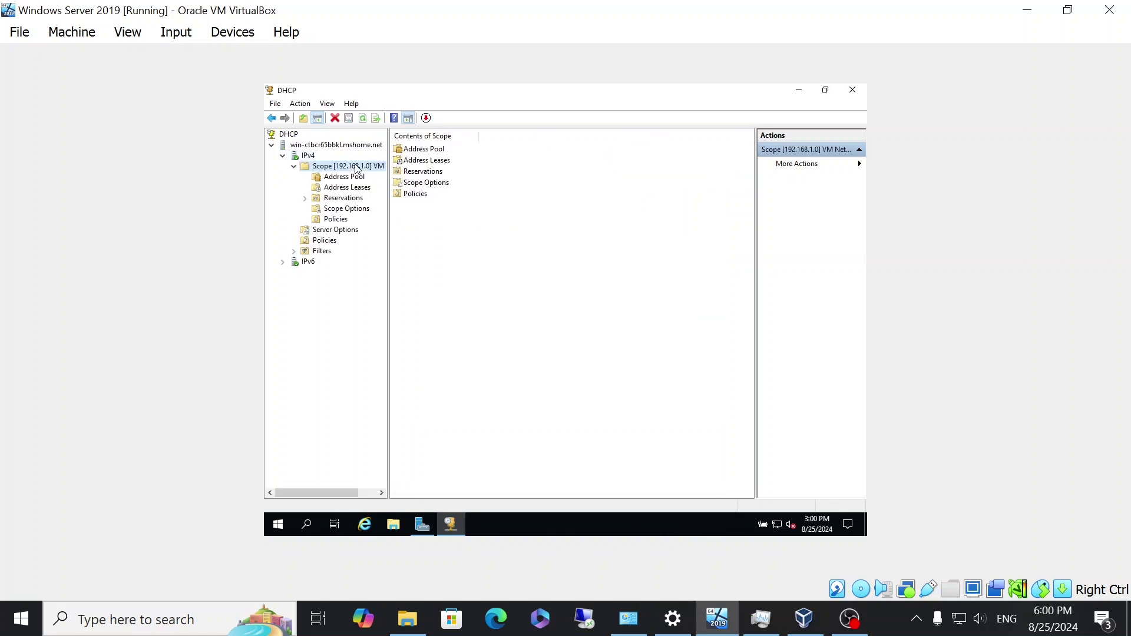
left_click(334, 178)
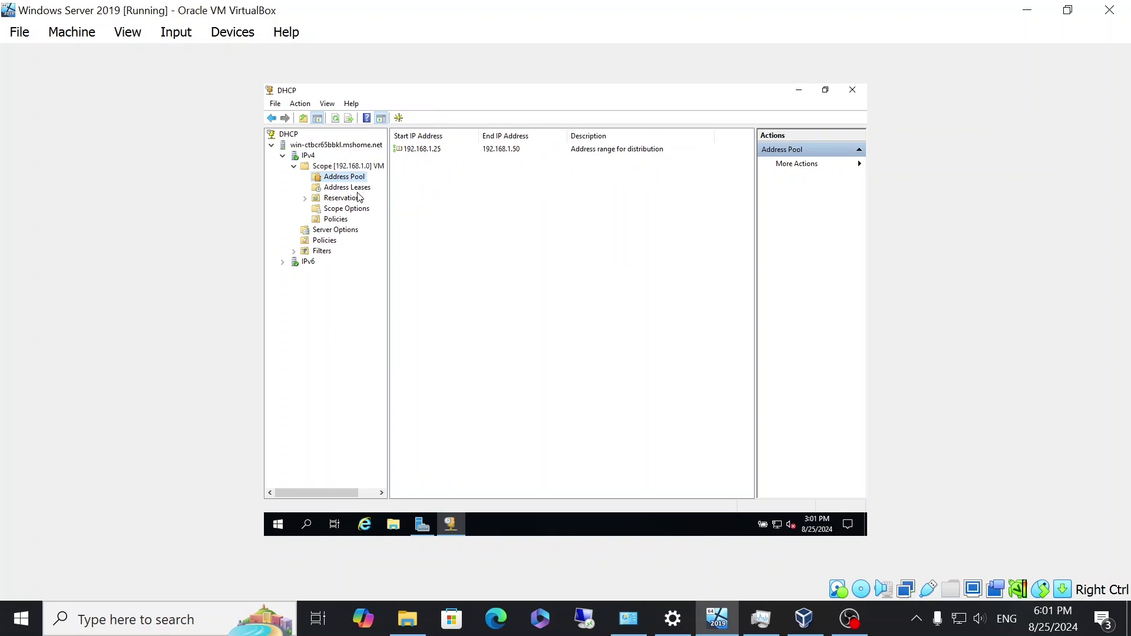
left_click(357, 191)
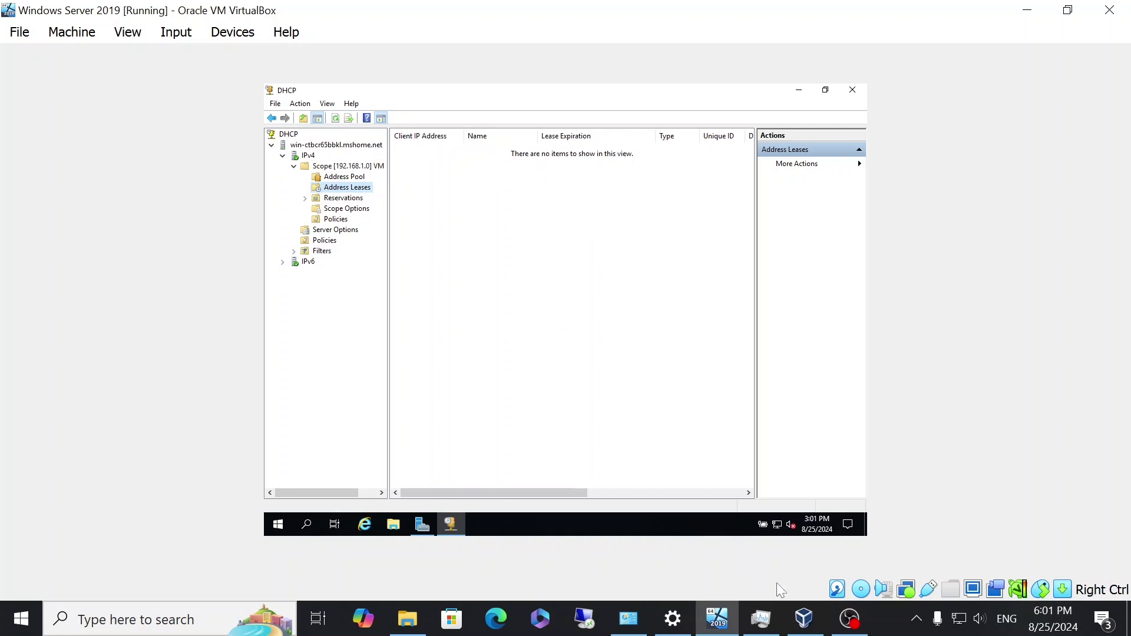
left_click(806, 619)
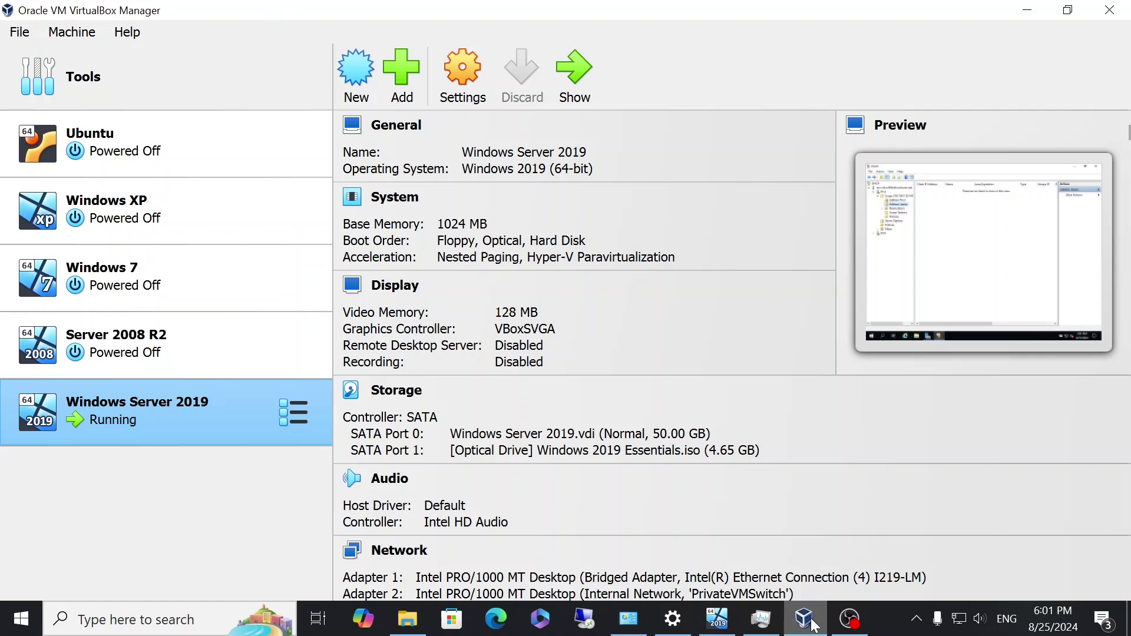
Attach the Windows XP VM's network adapter to Internal Network 'PrivateVMSwitch' and save
left_click(211, 225)
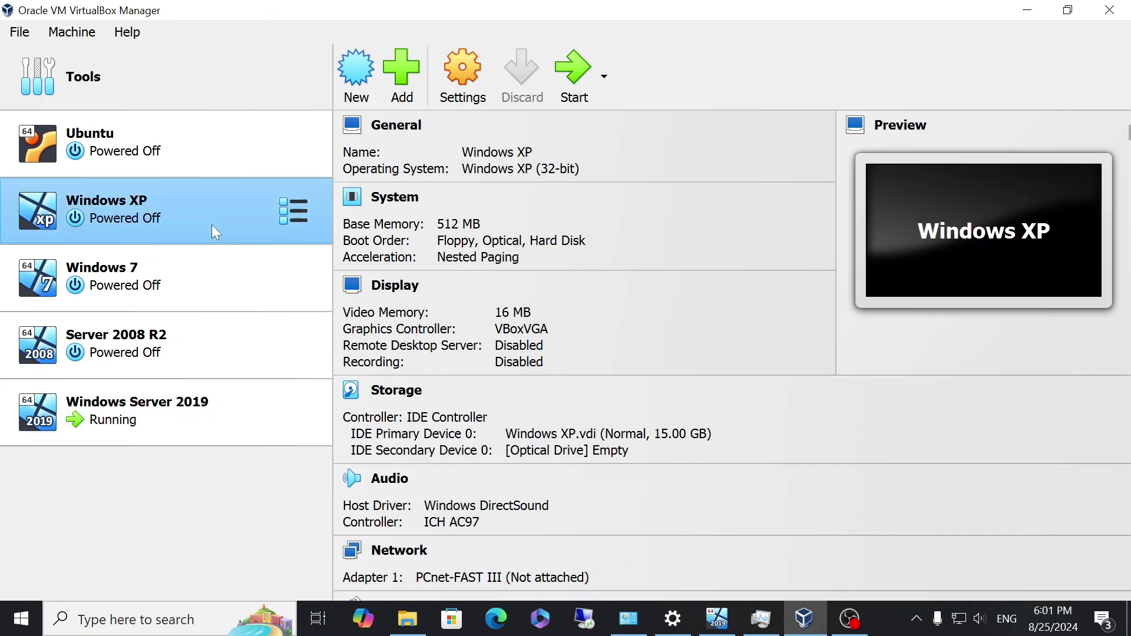
left_click(401, 551)
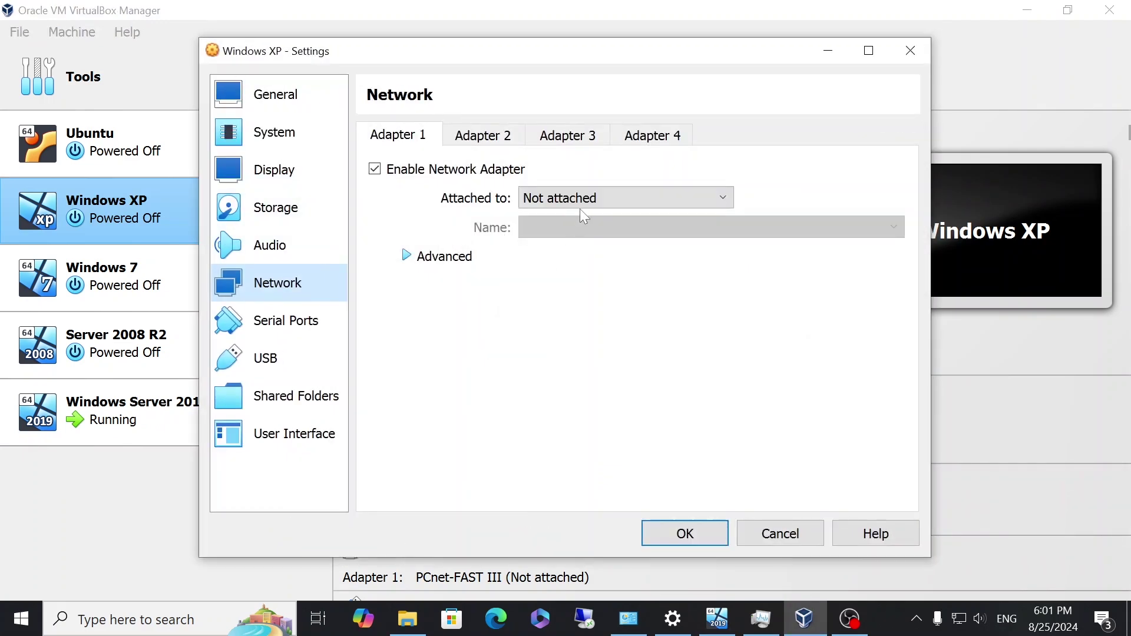
left_click(582, 205)
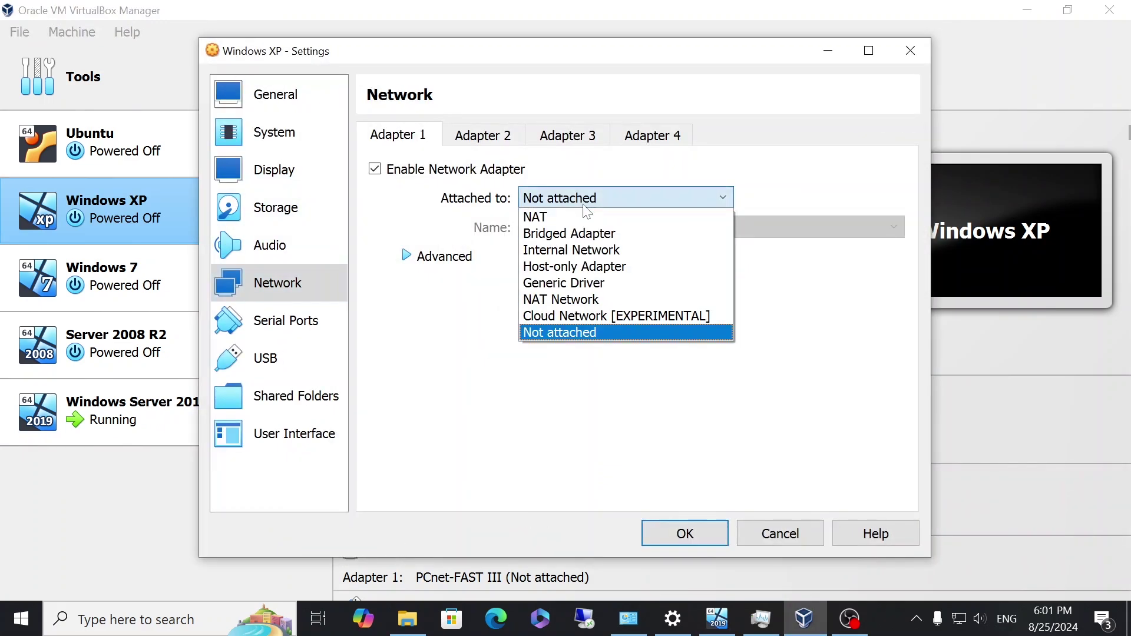
left_click(599, 257)
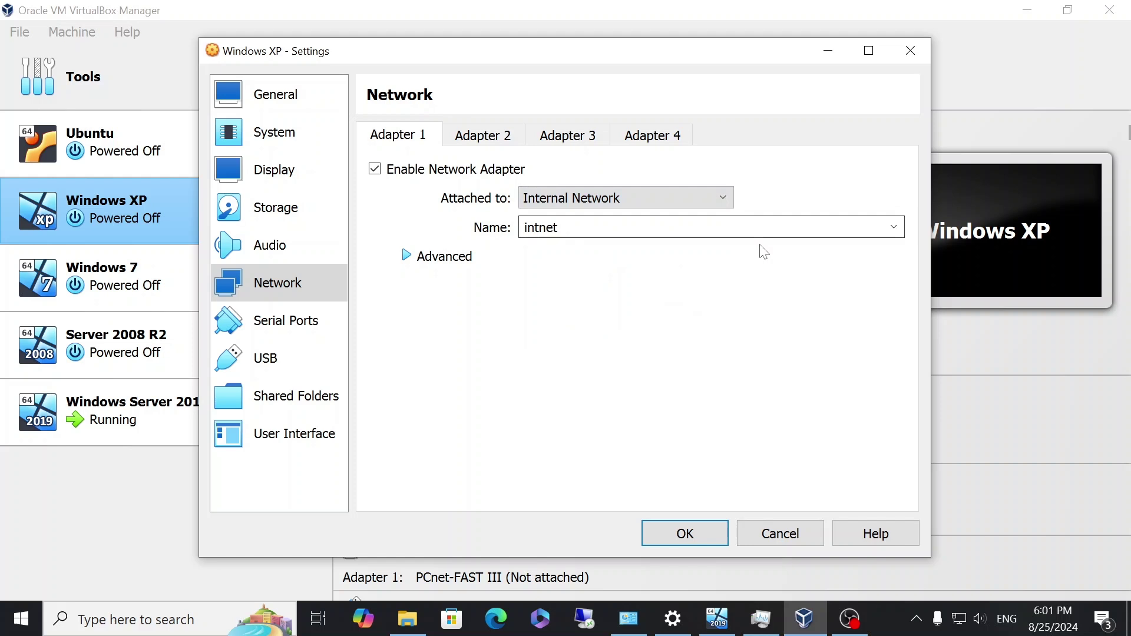
left_click(894, 228)
left_click(878, 246)
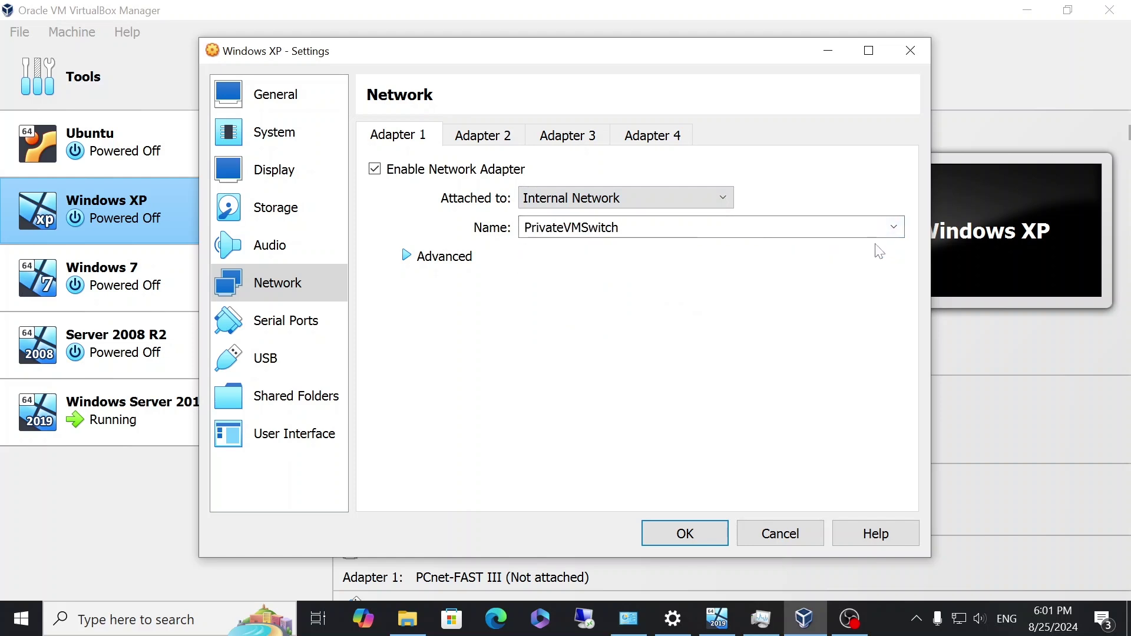
left_click(683, 538)
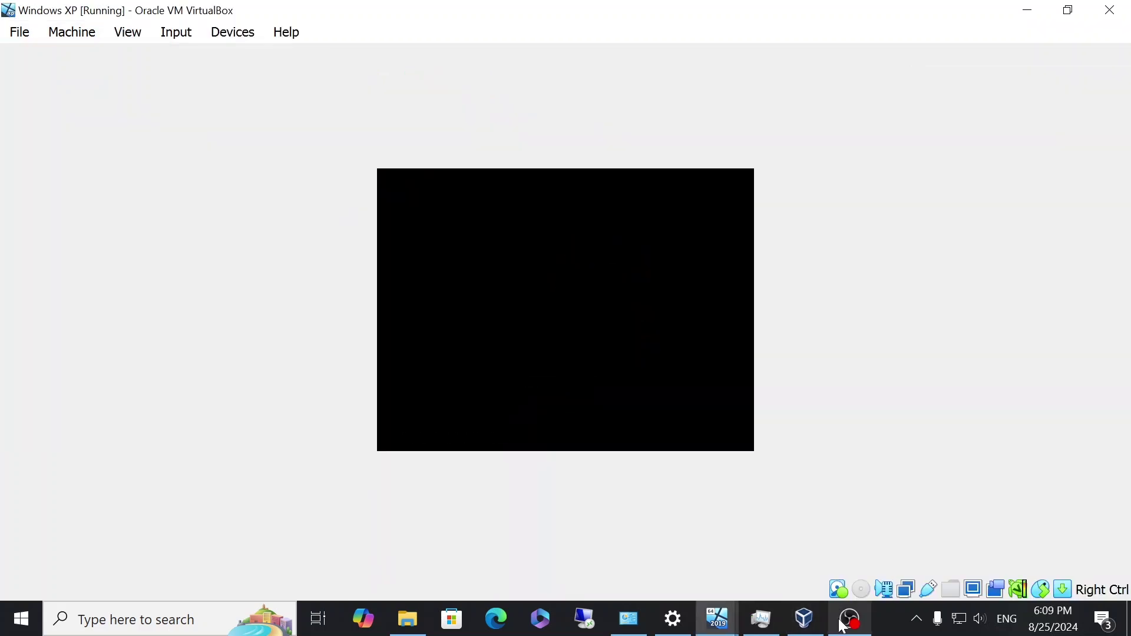
Enlarge the XP window and run ipconfig /all to confirm DHCP address 192.168.1.25
mouse_move(844, 625)
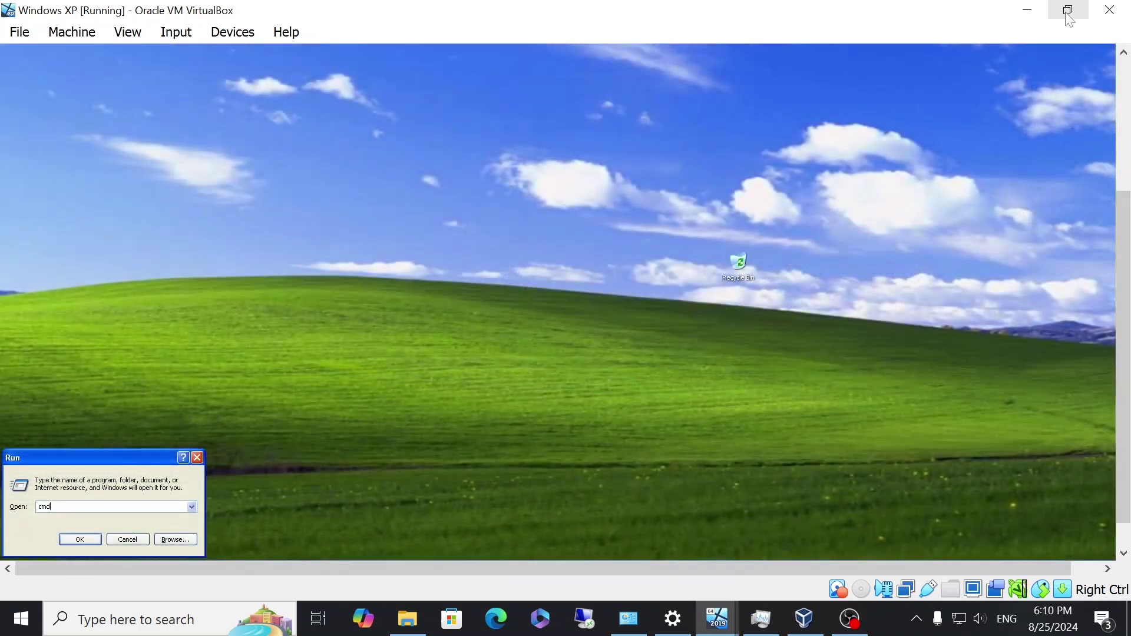
left_click(1069, 10)
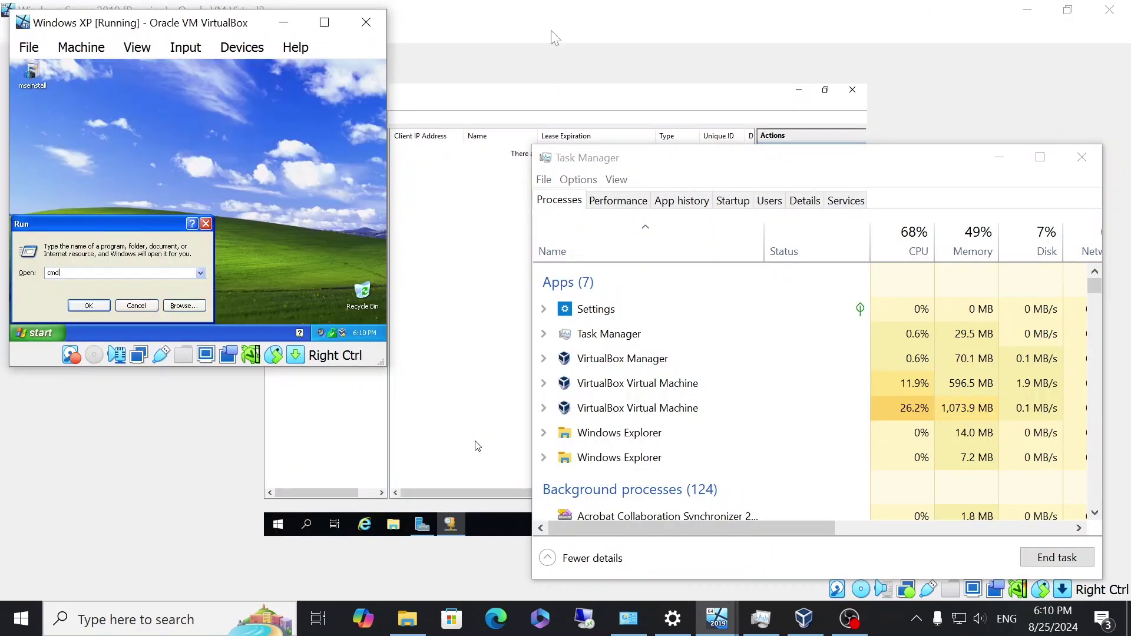
left_click(324, 24)
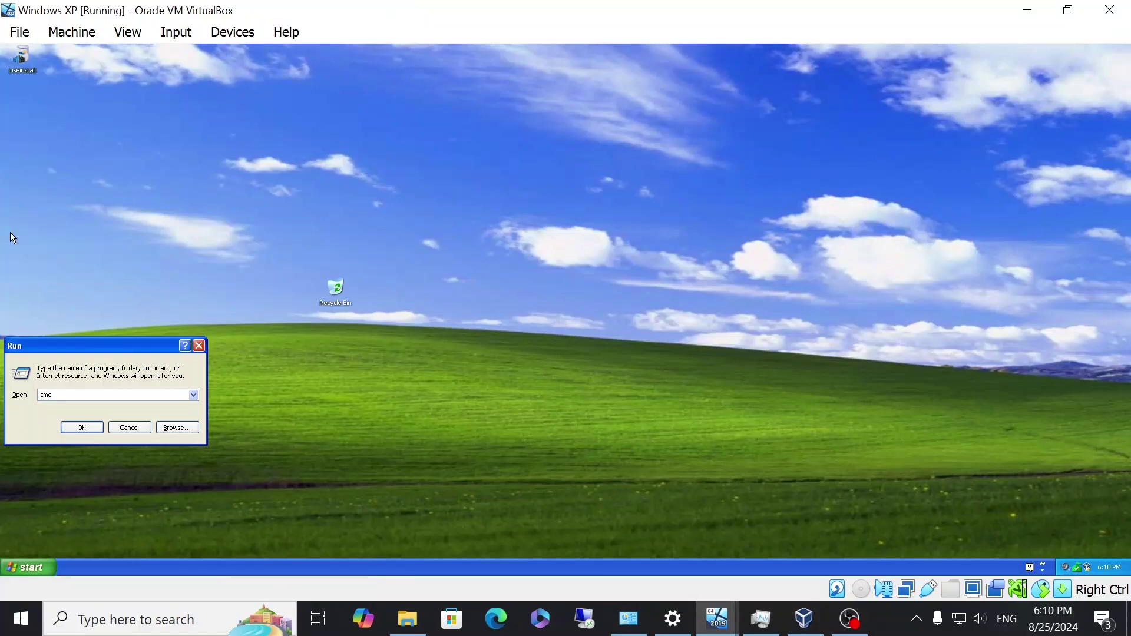
left_click(82, 428)
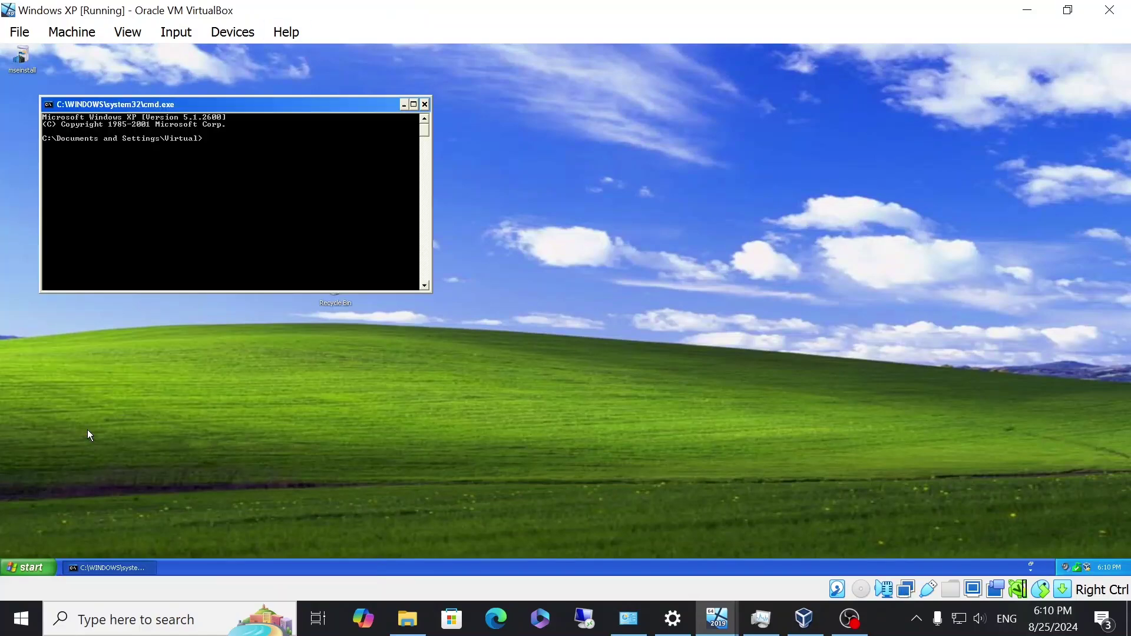
type("ipconfig /all")
key("Return")
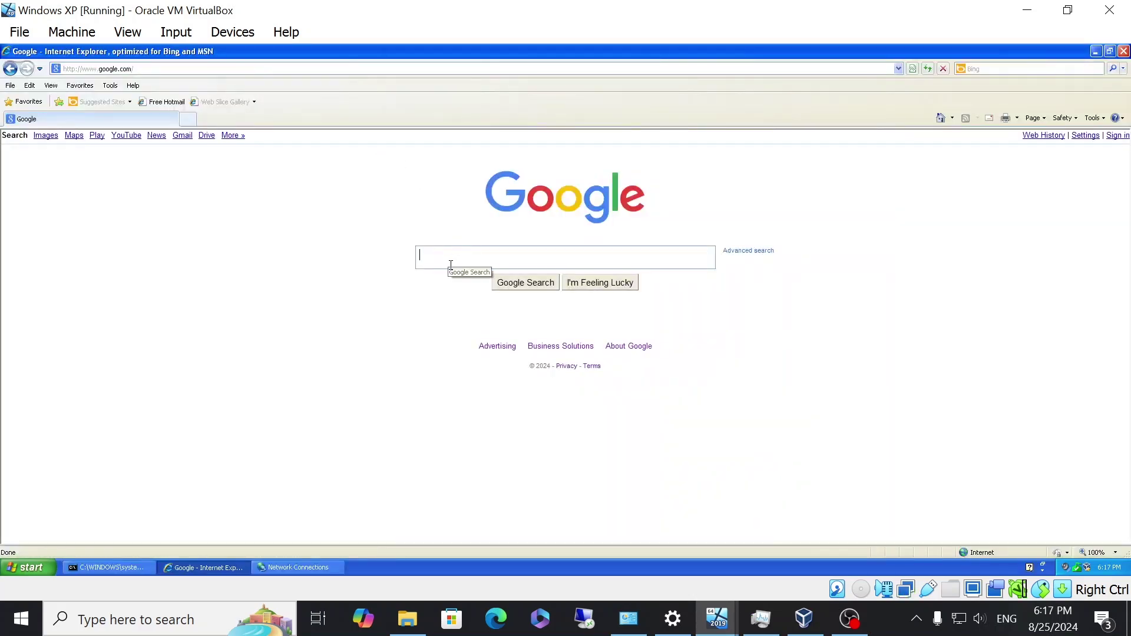
Search Google for 'Simple Tech Fix YouTube', decline AutoComplete, and show image results
type("Simple Tech Fix YouTube")
key("Return")
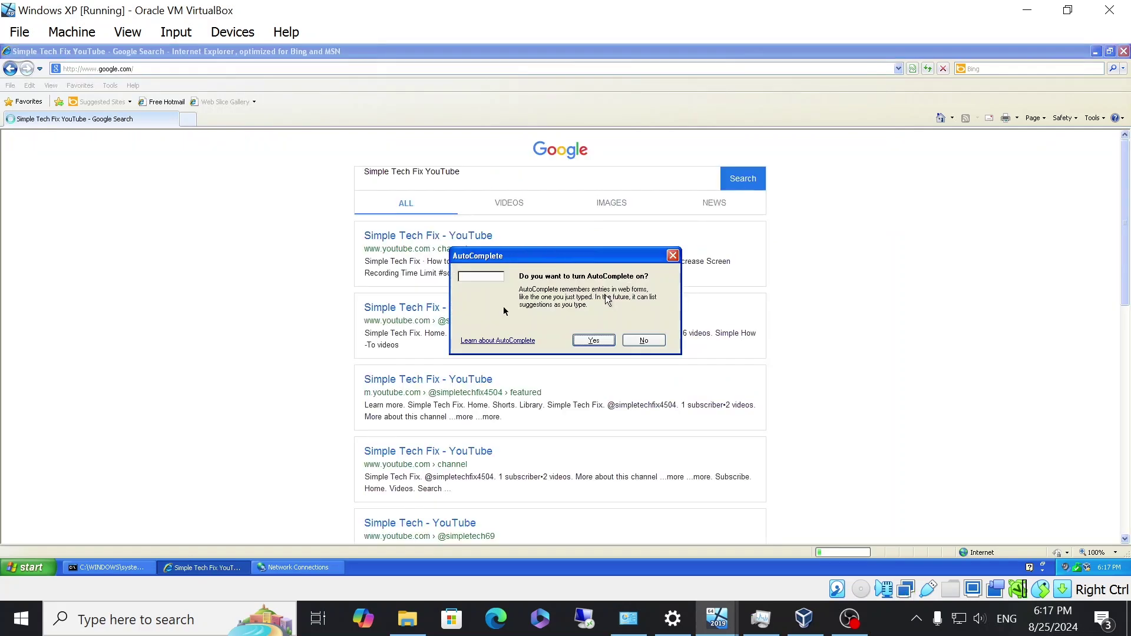
left_click(657, 340)
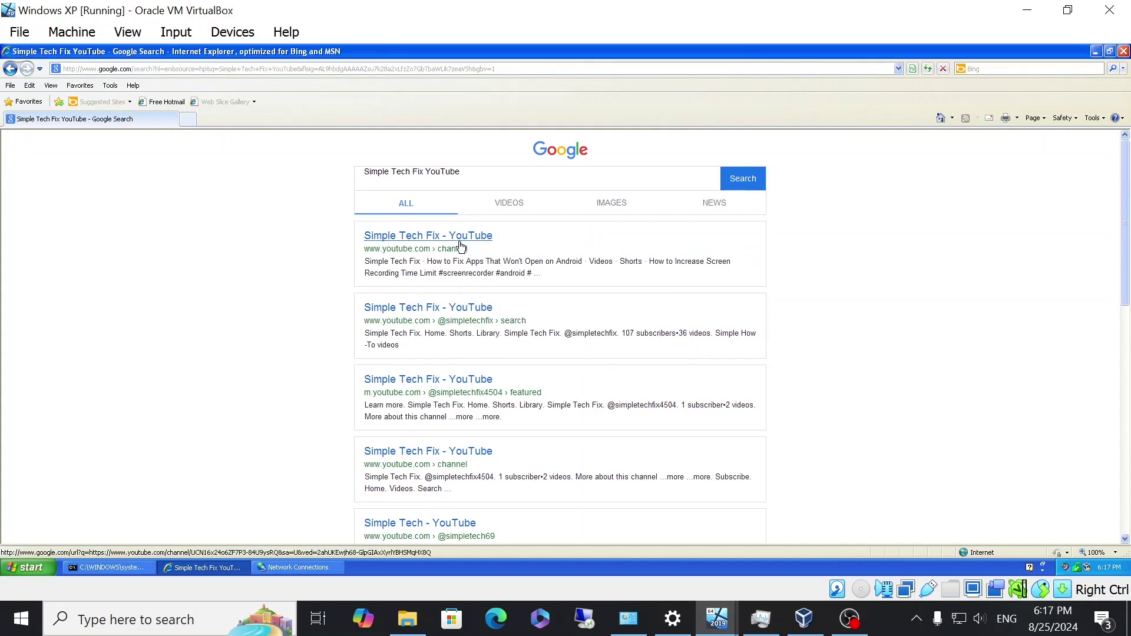
left_click(605, 205)
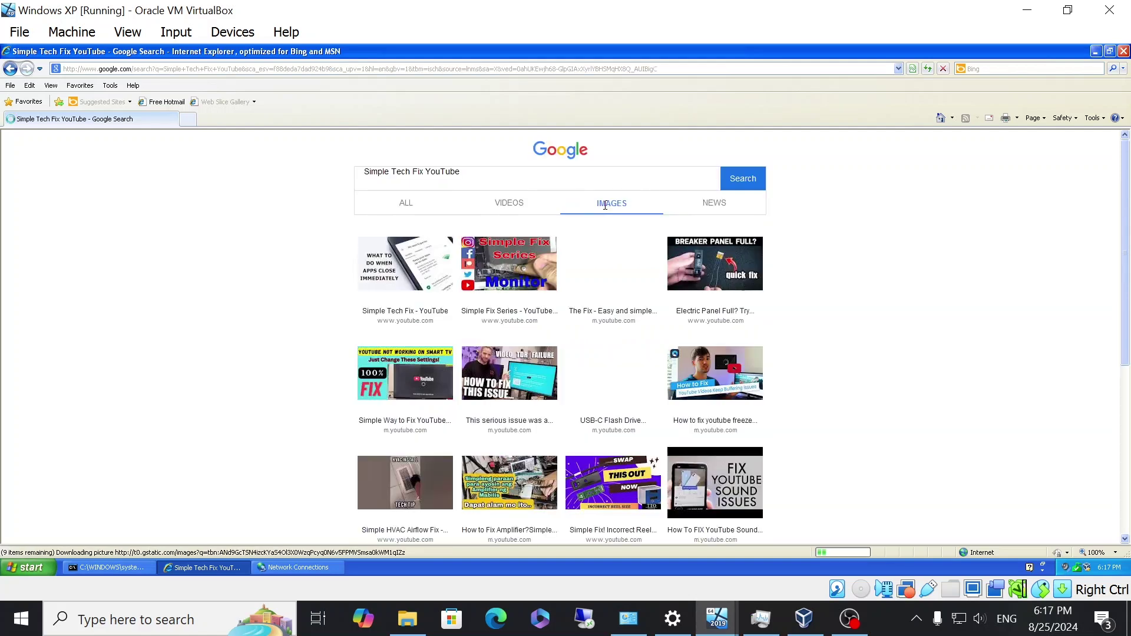